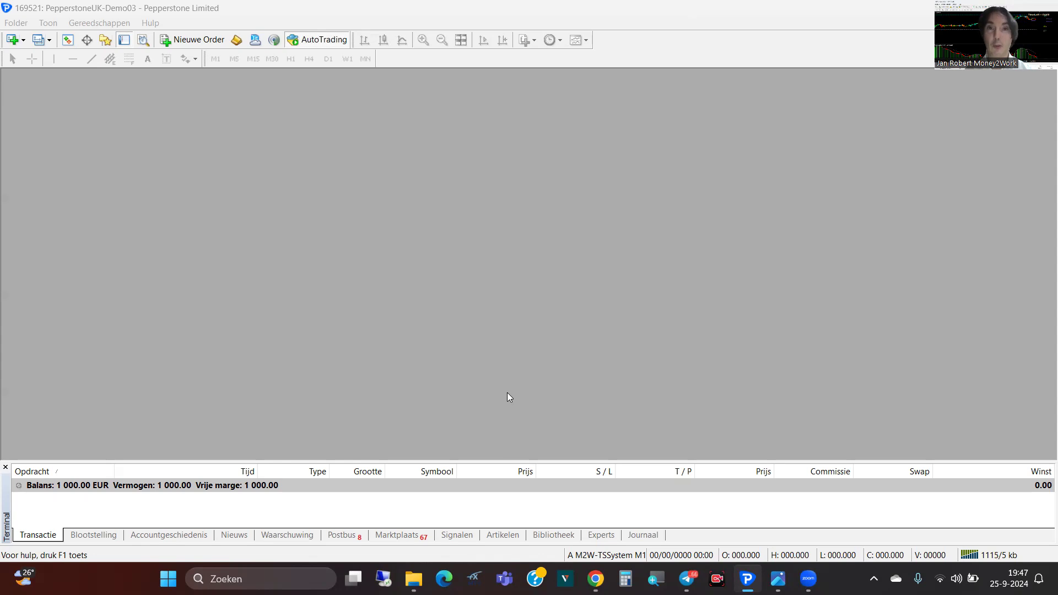
mouse_move(748, 576)
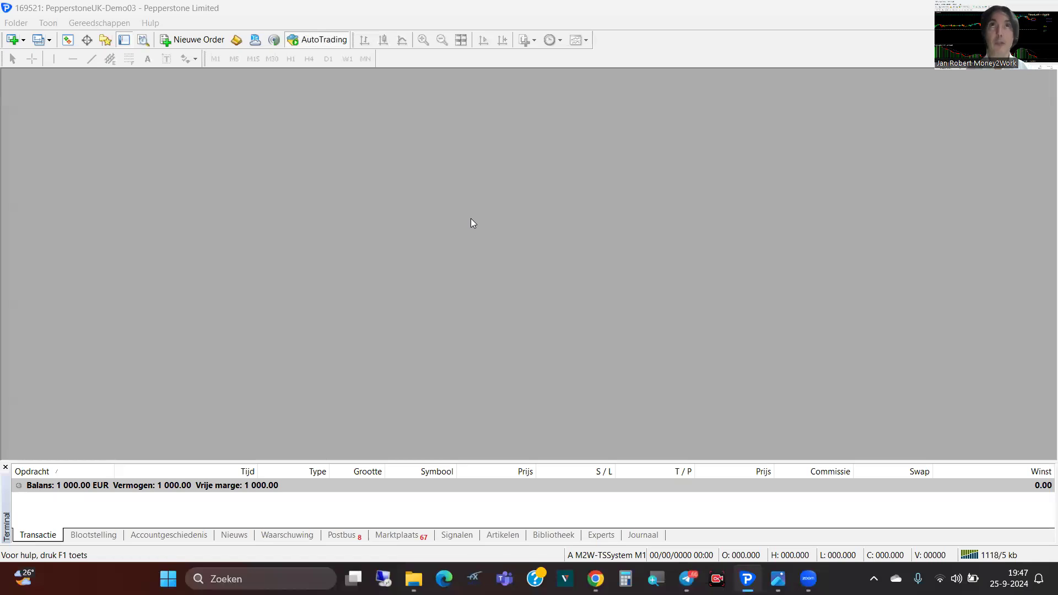
key(alt+Tab)
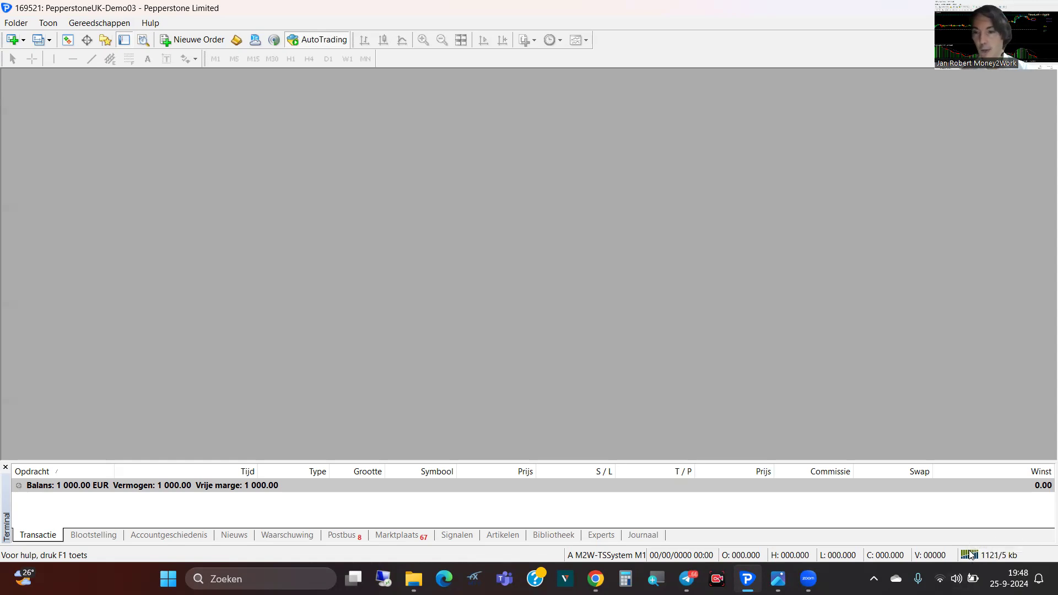
key(alt+Tab)
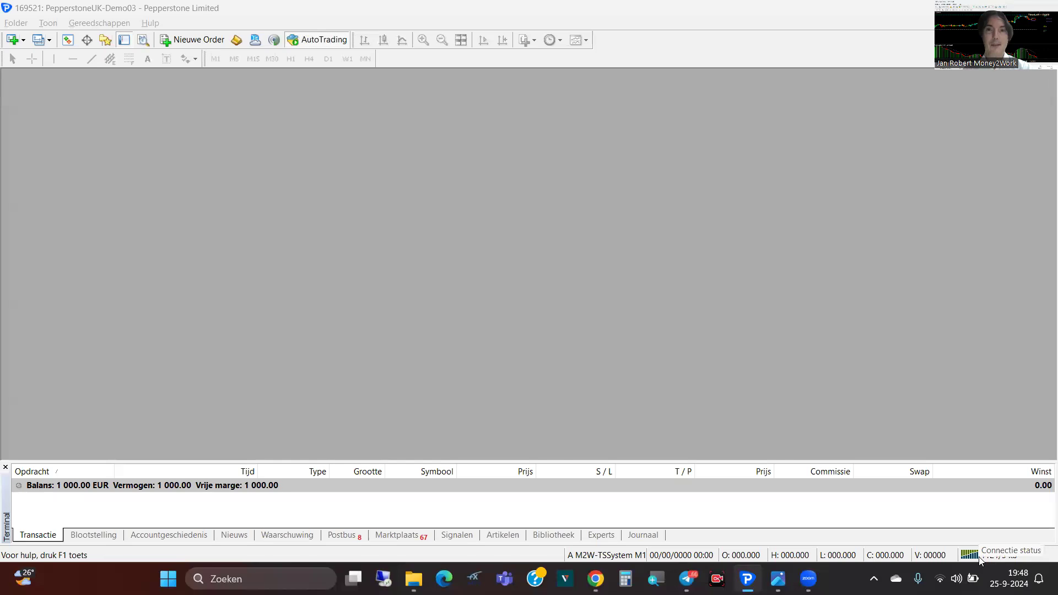
key(alt+Tab)
key(alt+Tab)
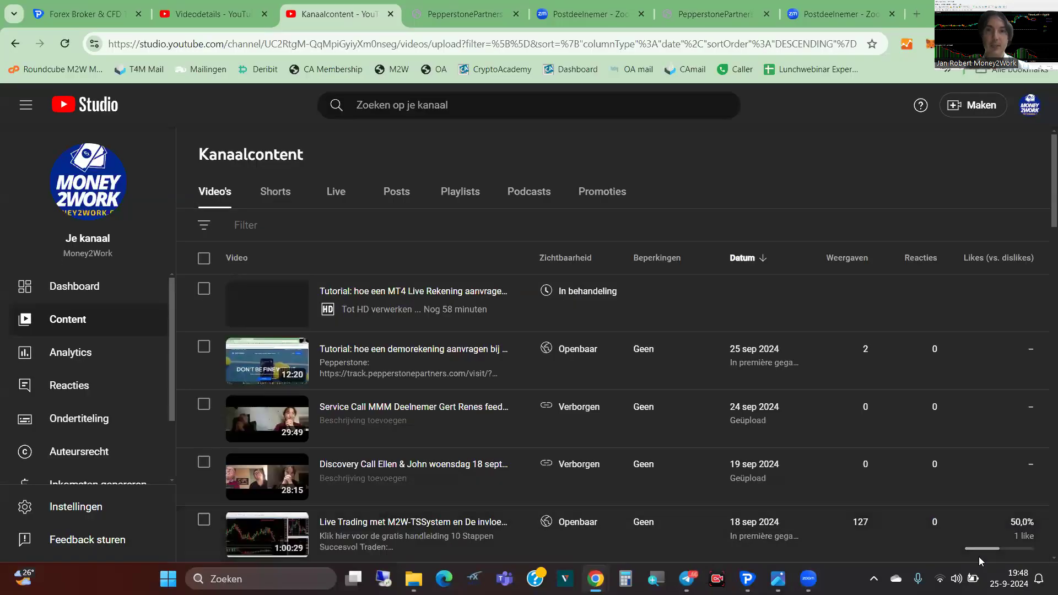
key(alt+Tab)
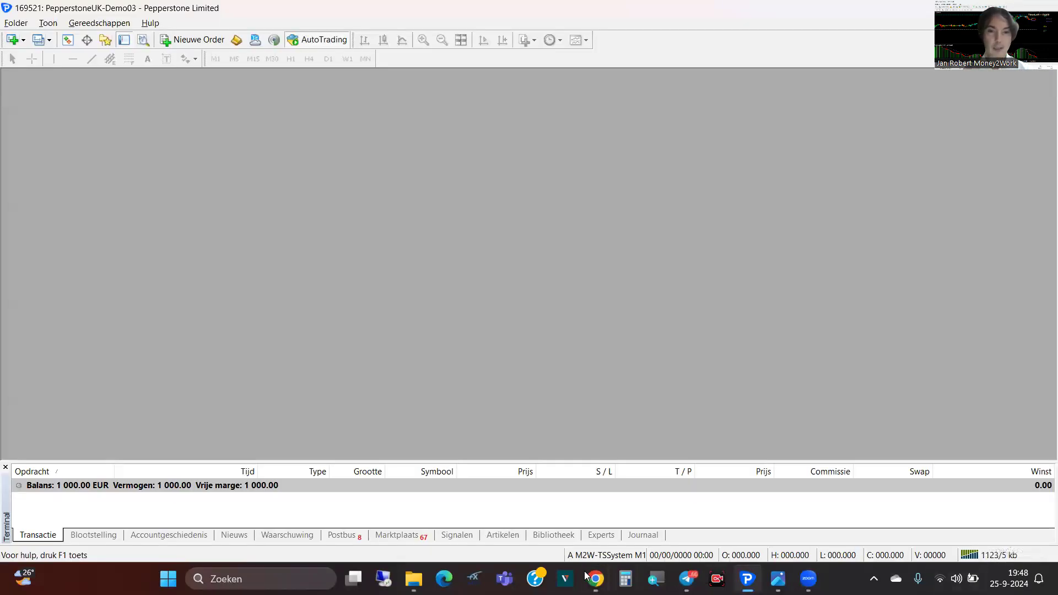
Switch to the Roundcube Webmail window in Chrome and download the attachment M2W-TSSystem Pepperstone 2024.zip
mouse_move(595, 579)
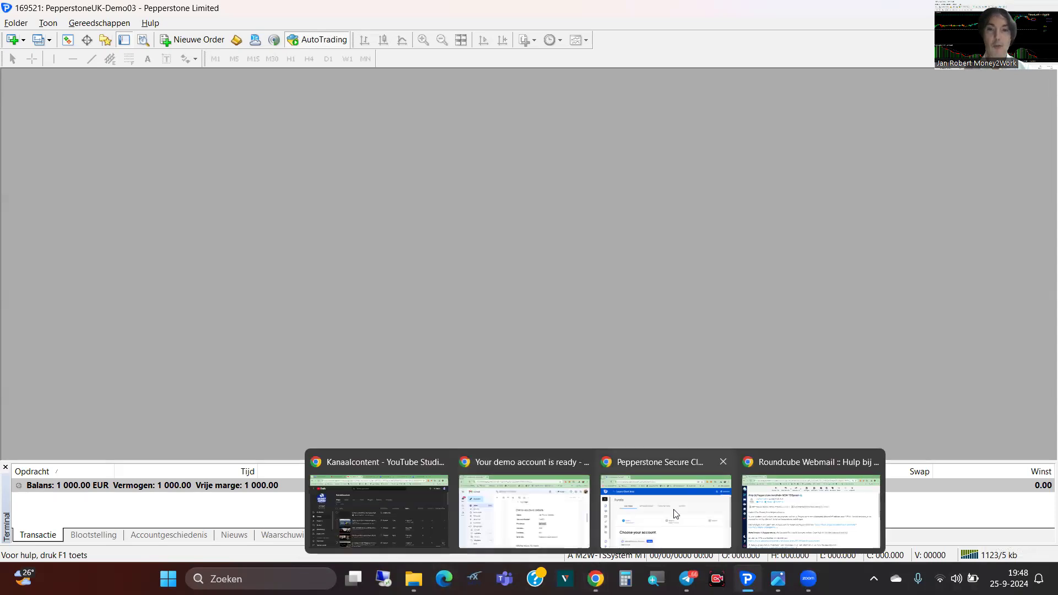
click(789, 502)
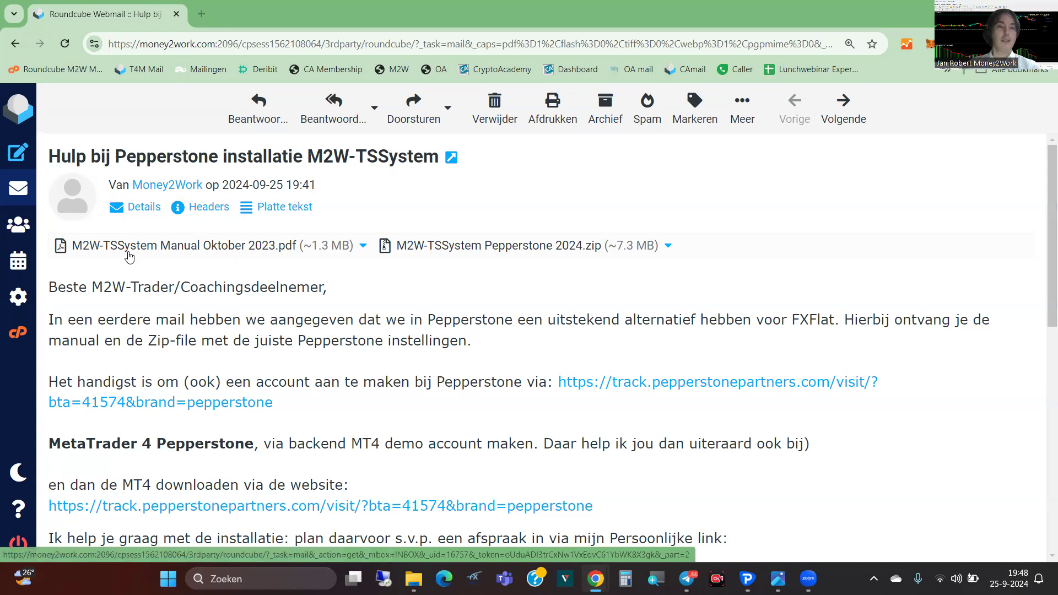
click(667, 246)
click(703, 263)
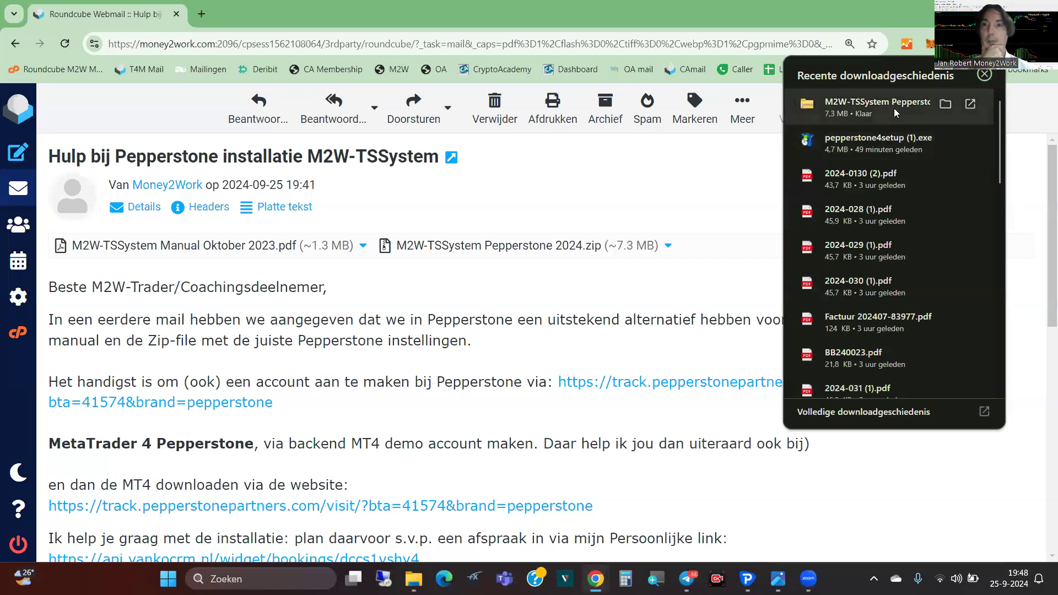
Extract the downloaded M2W-TSSystem Pepperstone 2024.zip into its own folder in Downloads and show the extracted files
click(946, 104)
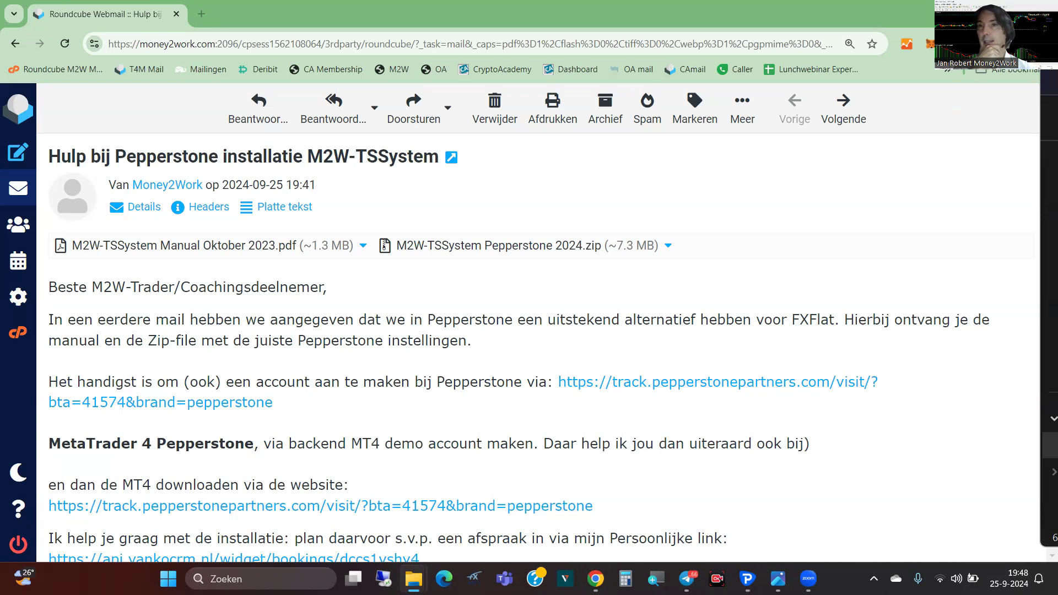
key(Return)
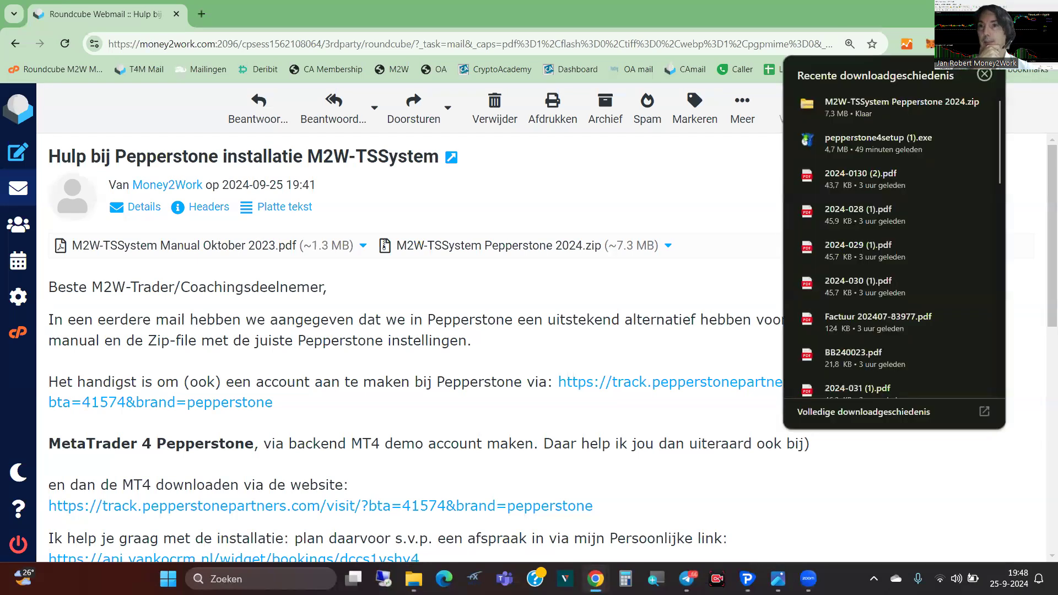
click(992, 82)
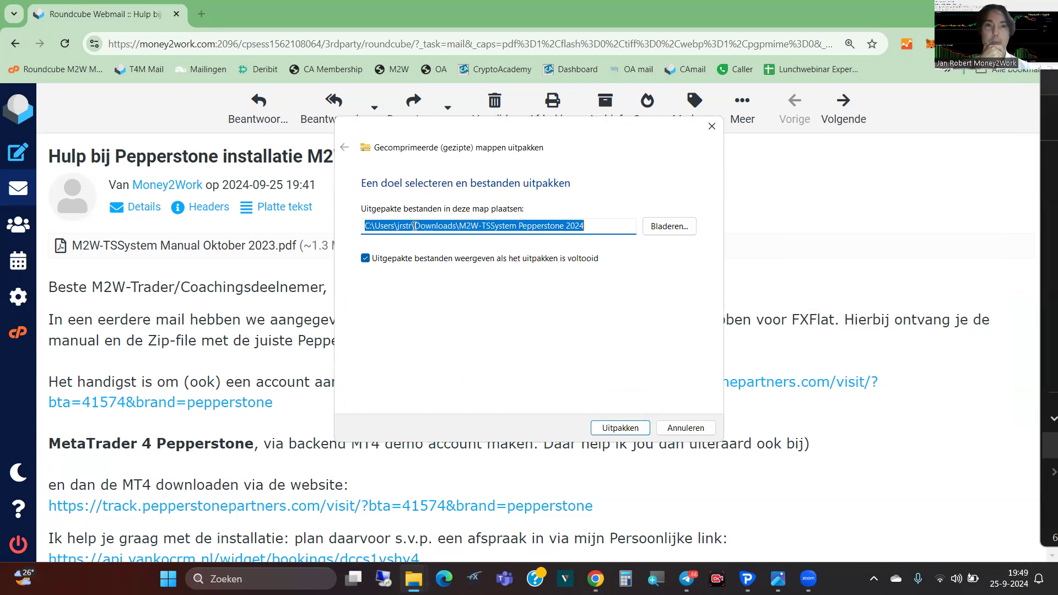
click(615, 428)
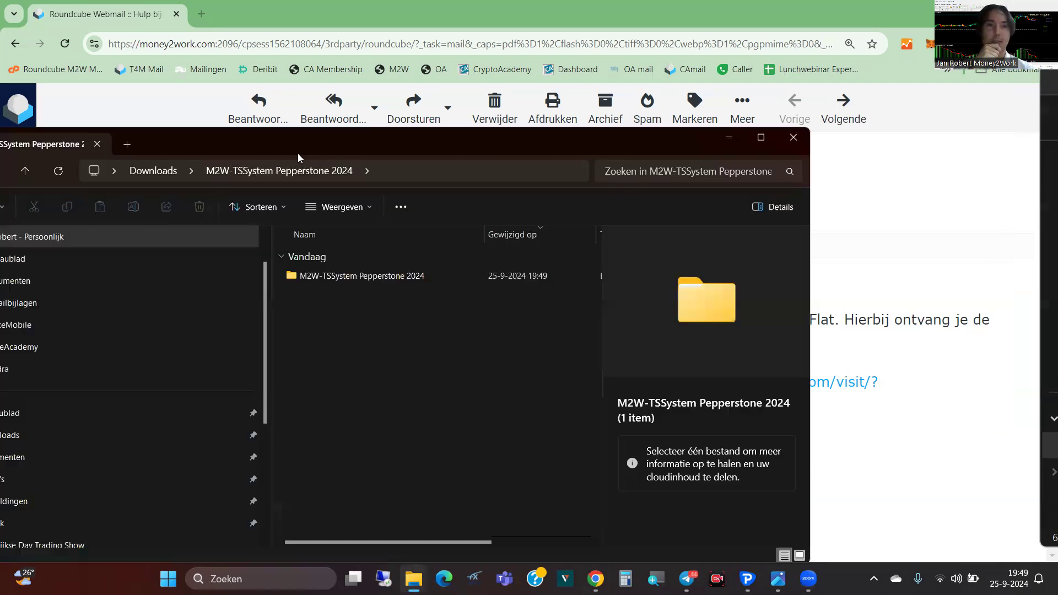
Open the nested M2W-TSSystem Pepperstone 2024 folder and shrink its window to about half the screen's width
double_click(281, 144)
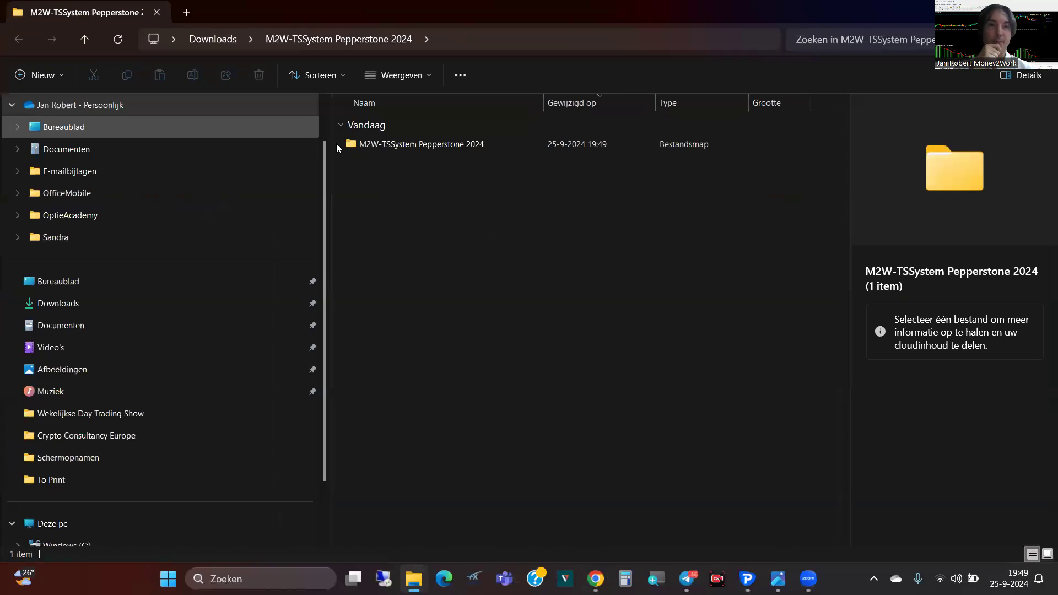
double_click(353, 144)
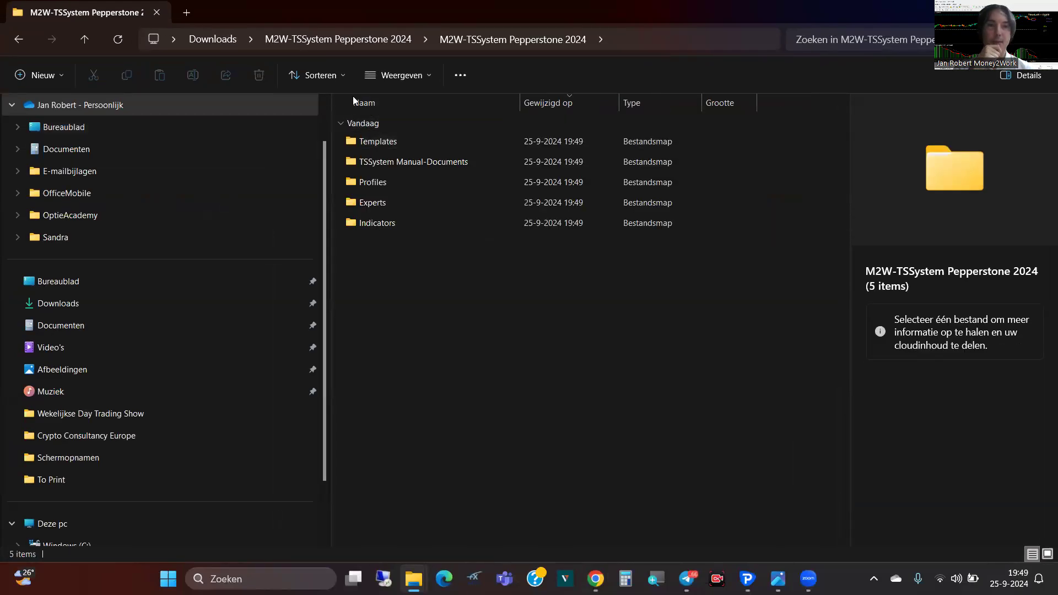
double_click(353, 12)
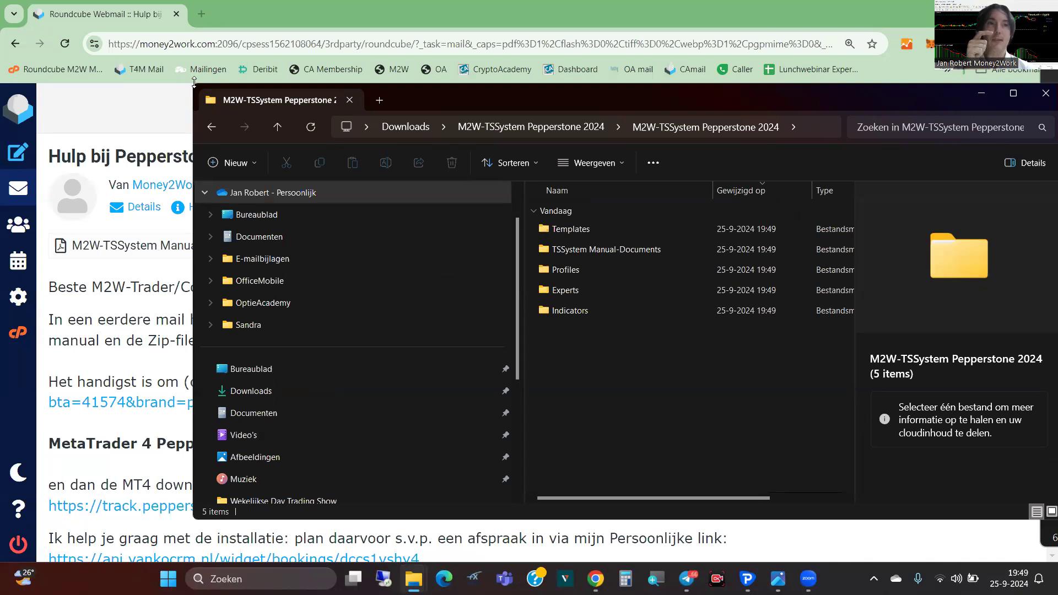
drag(194, 82, 194, 98)
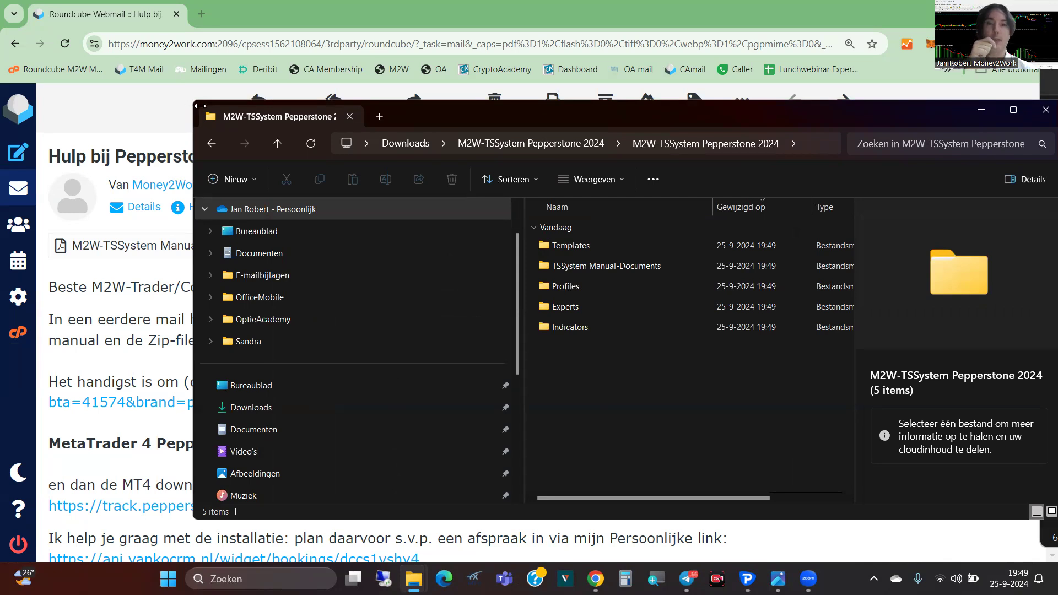
drag(200, 105, 566, 106)
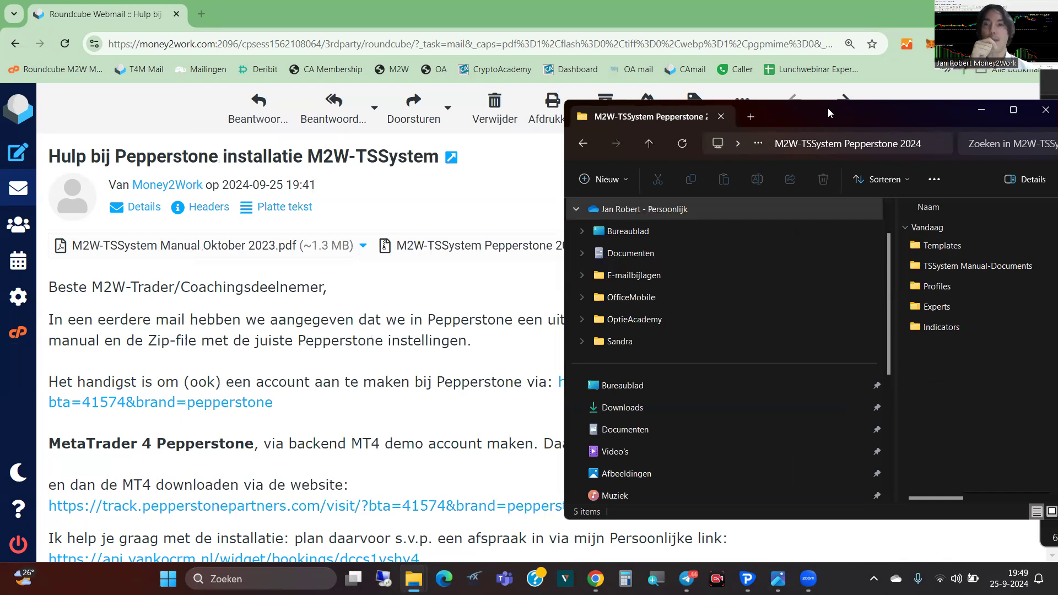
drag(828, 113, 809, 113)
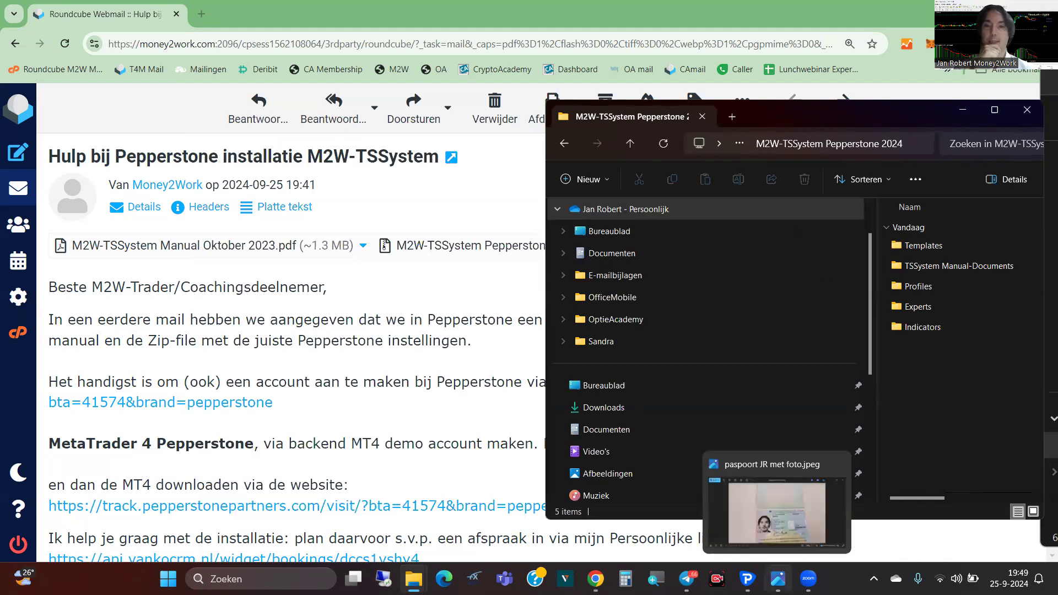
Switch to the Pepperstone MetaTrader 4 terminal and open its data folder
click(747, 579)
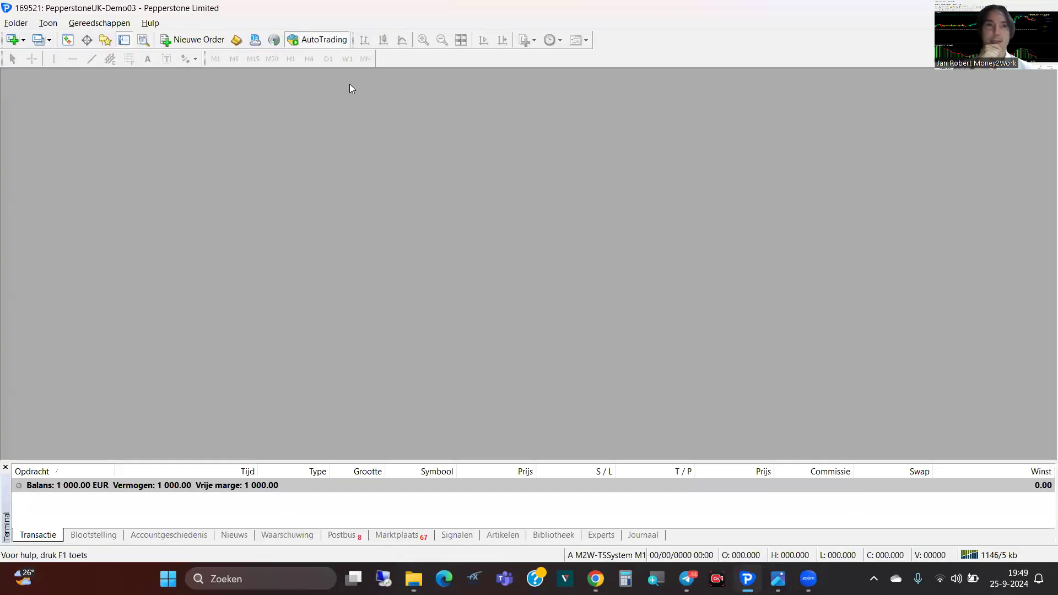
click(16, 22)
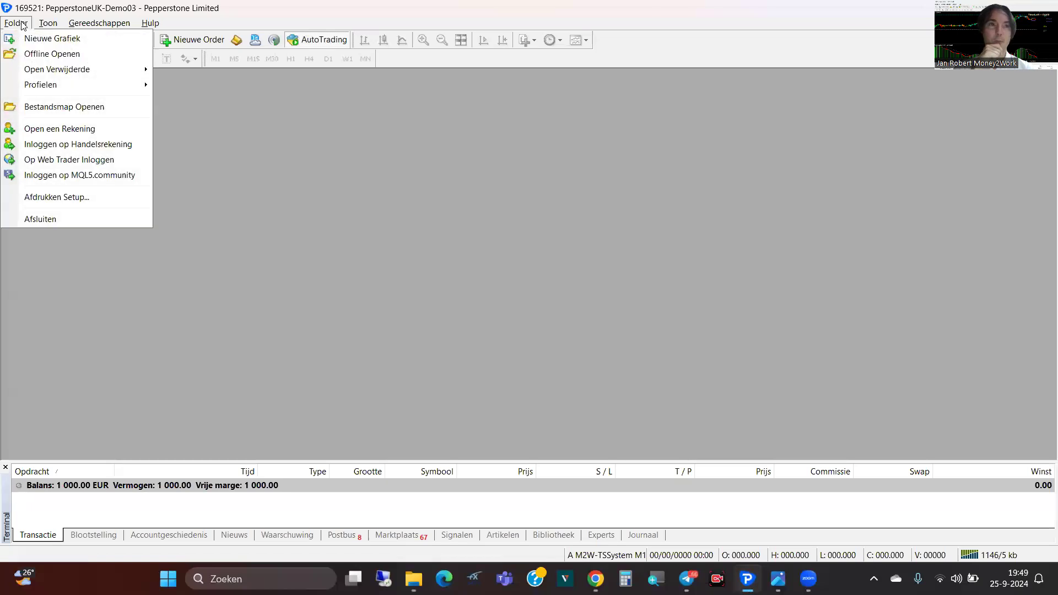
click(48, 103)
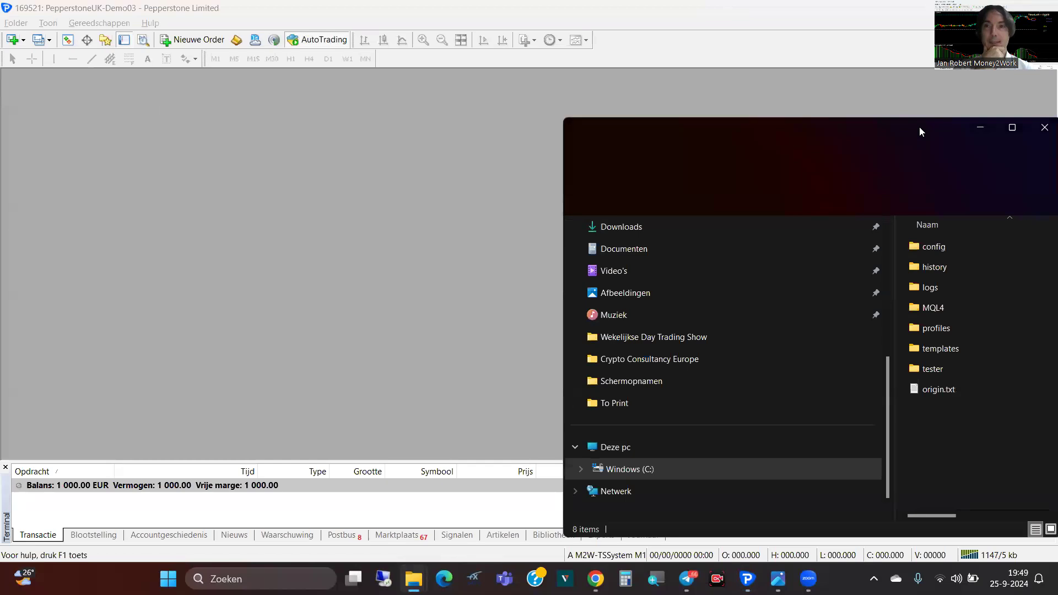
Arrange the terminal's data folder window and the extracted M2W-TSSystem Pepperstone 2024 folder window side by side
drag(916, 127, 347, 56)
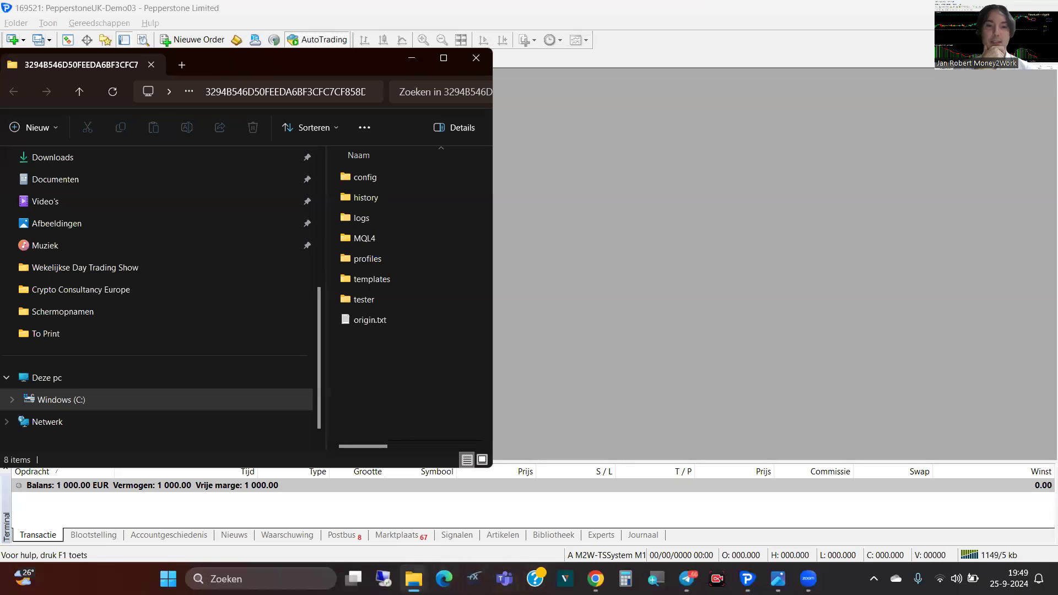
mouse_move(414, 579)
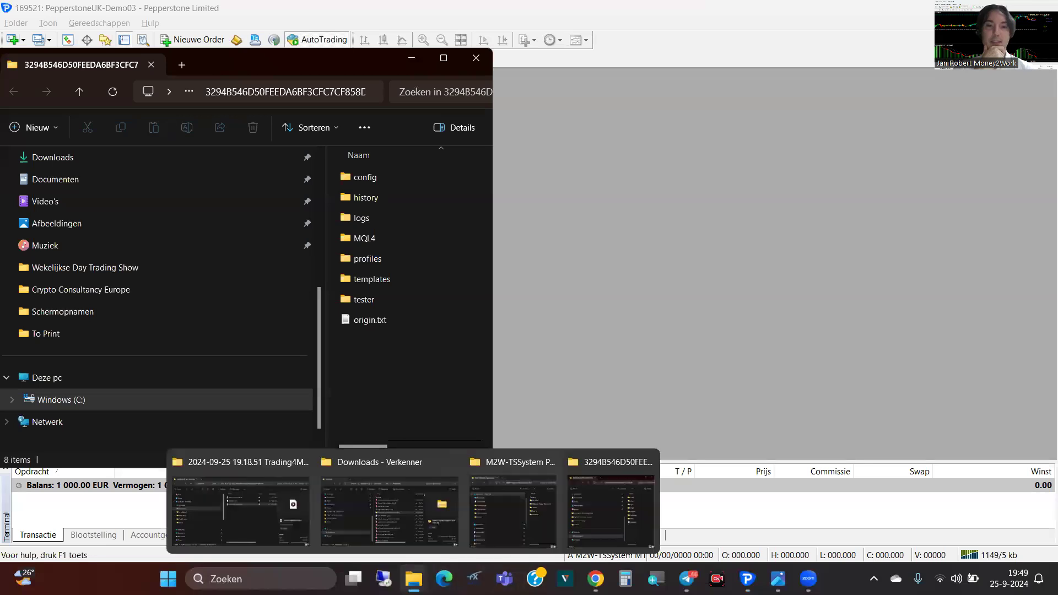
click(512, 490)
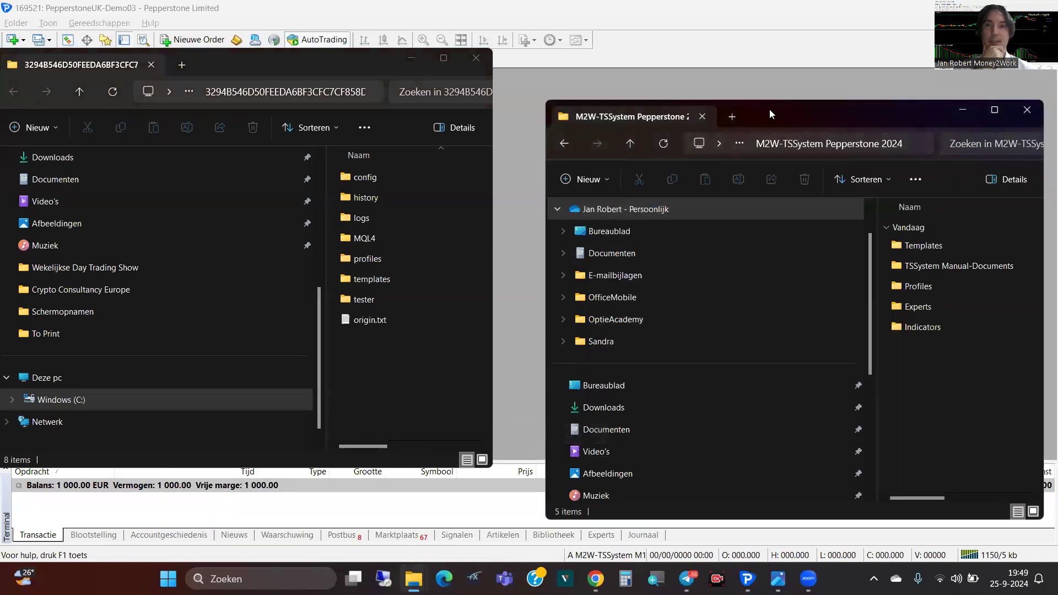
drag(770, 109, 733, 53)
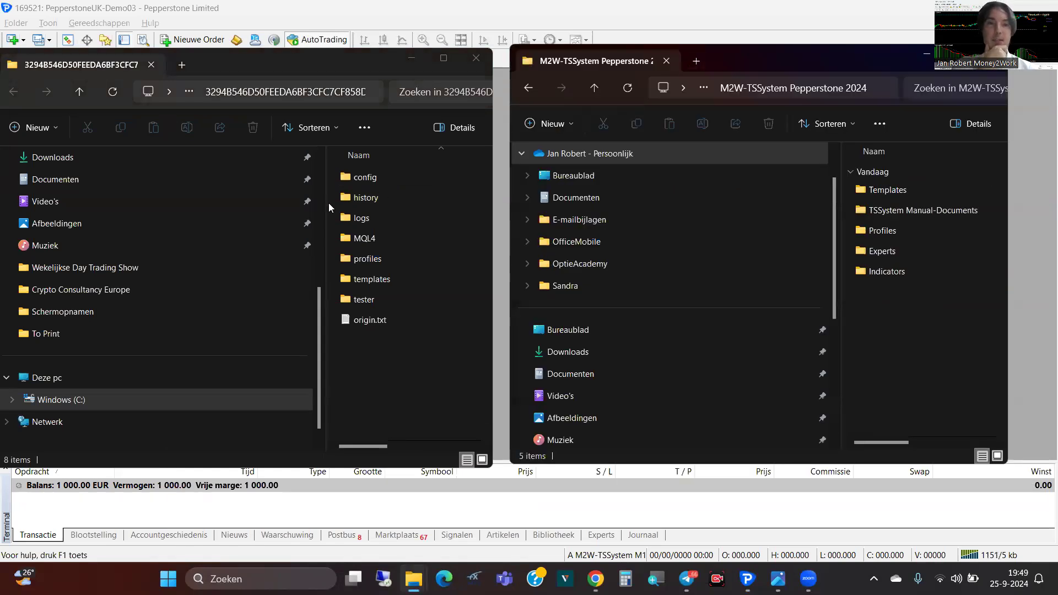
Try to copy all files from the extracted Templates folder into the data folder's templates folder, cancelling the replacement of existing files
double_click(868, 191)
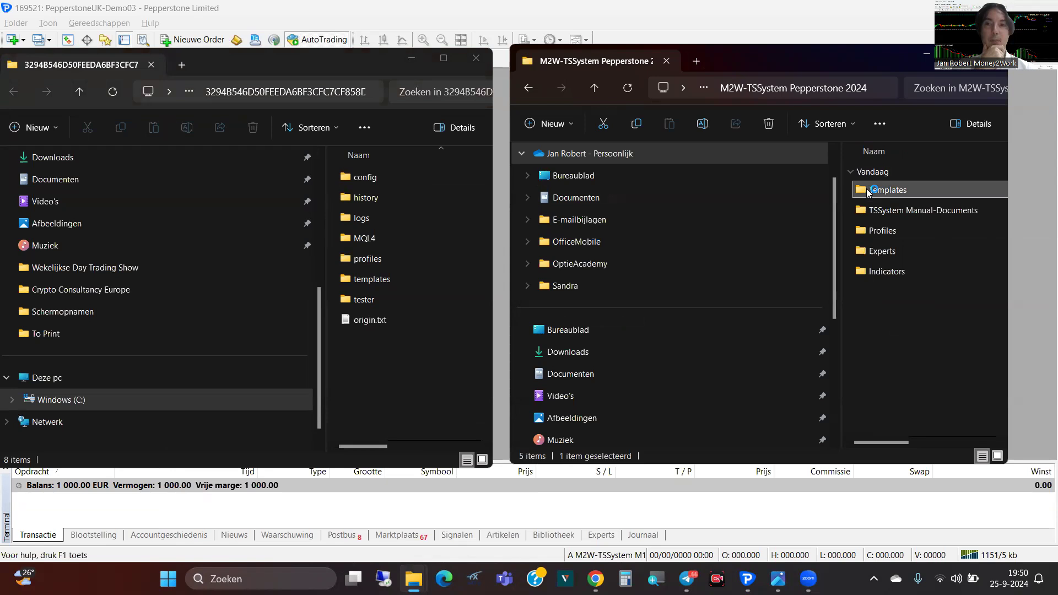
click(870, 193)
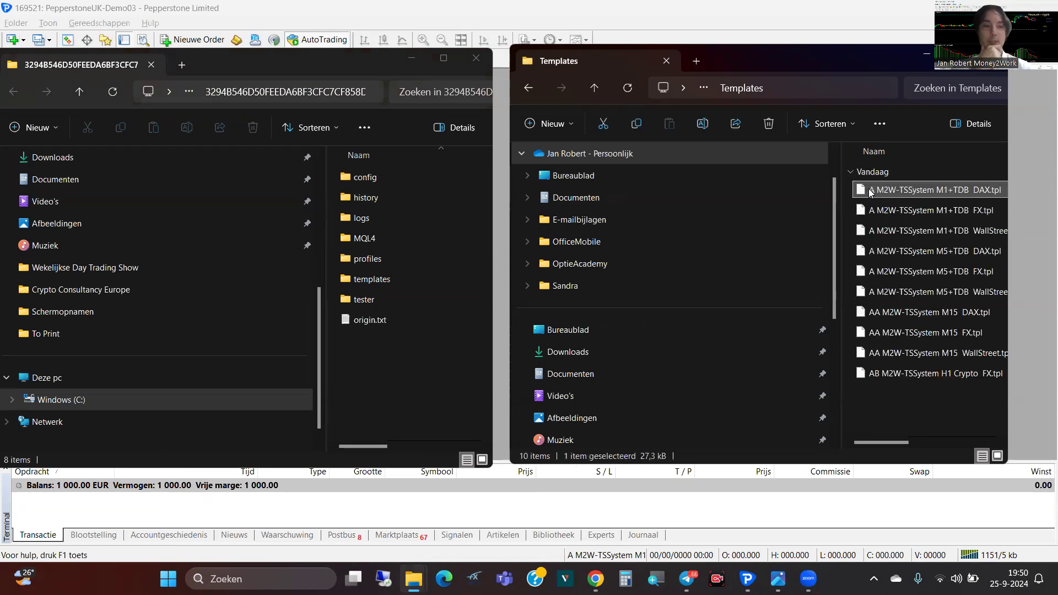
key(ctrl+a)
key(ctrl+c)
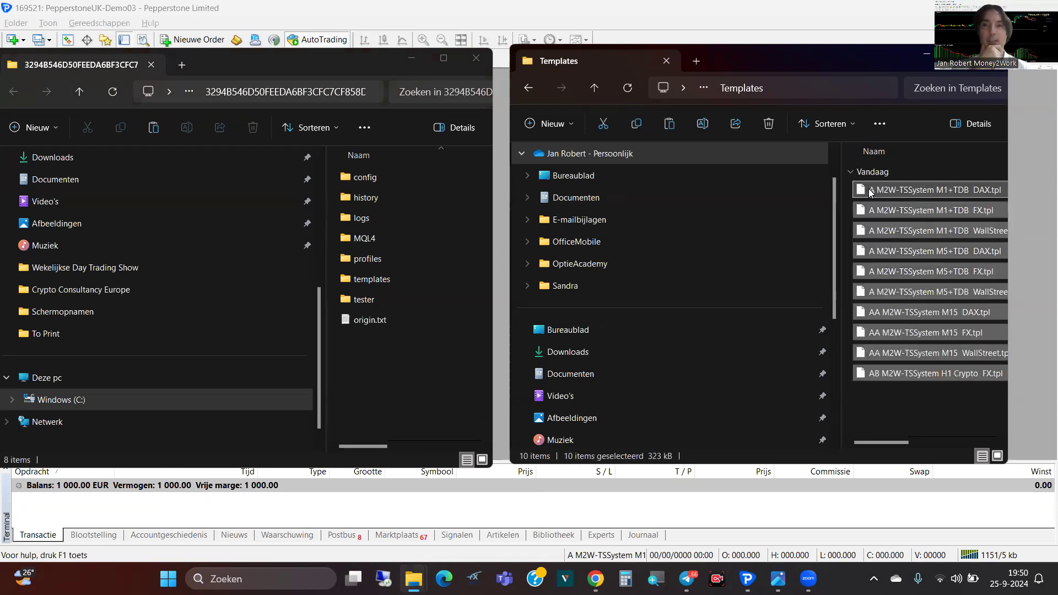
click(378, 280)
double_click(378, 280)
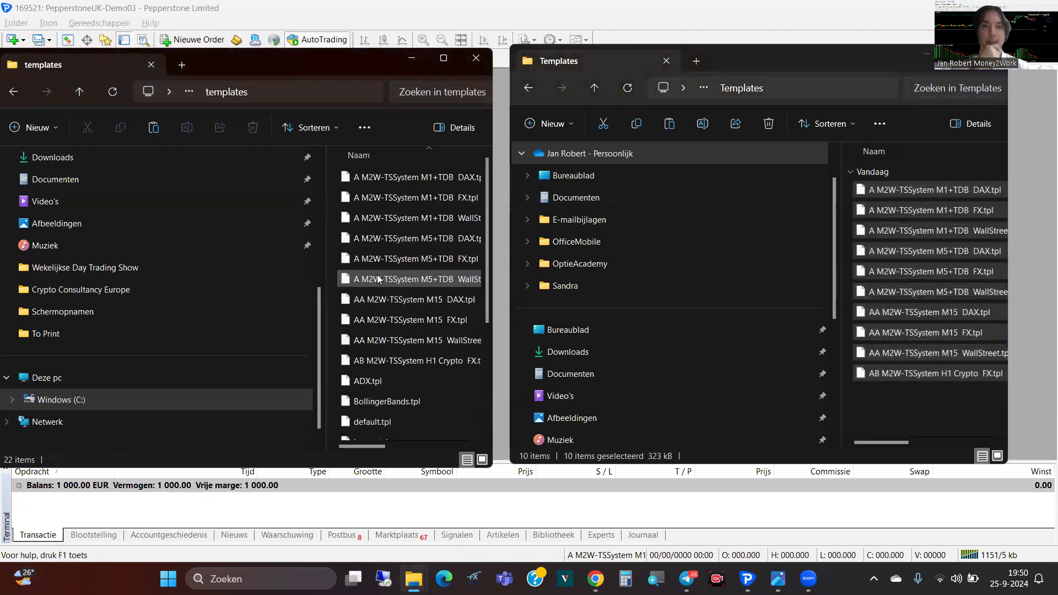
key(ctrl+v)
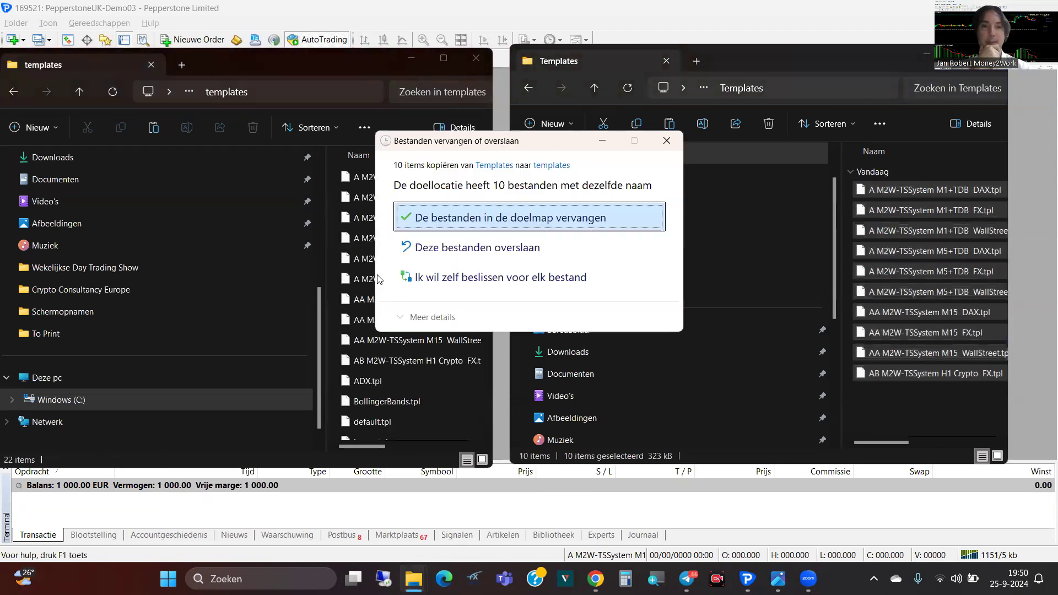
click(677, 143)
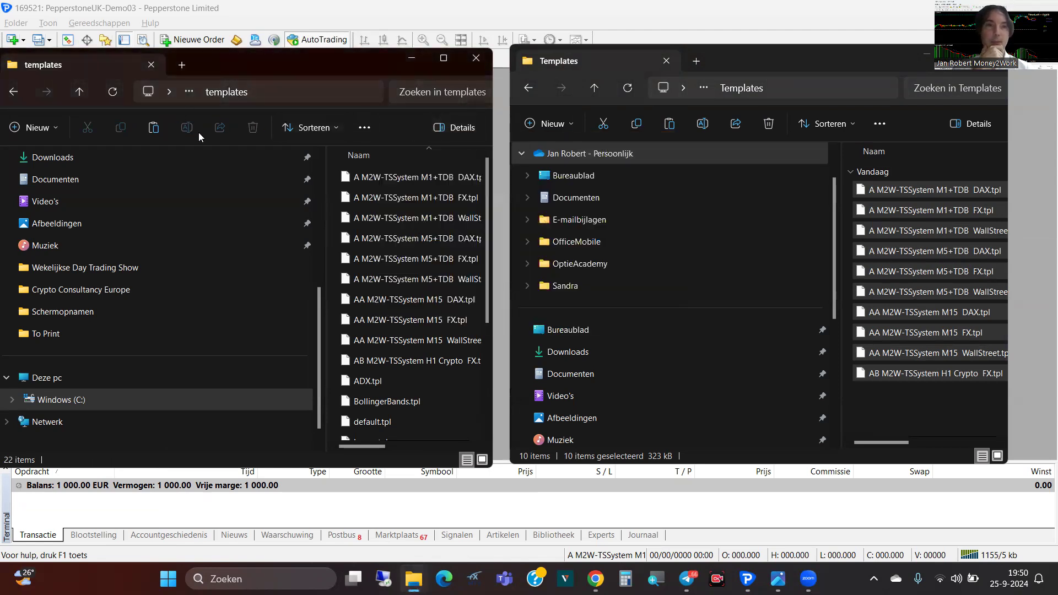
Try to copy all folders from the extracted Profiles folder into the data folder's profiles folder, cancelling the replacement of existing files
click(80, 91)
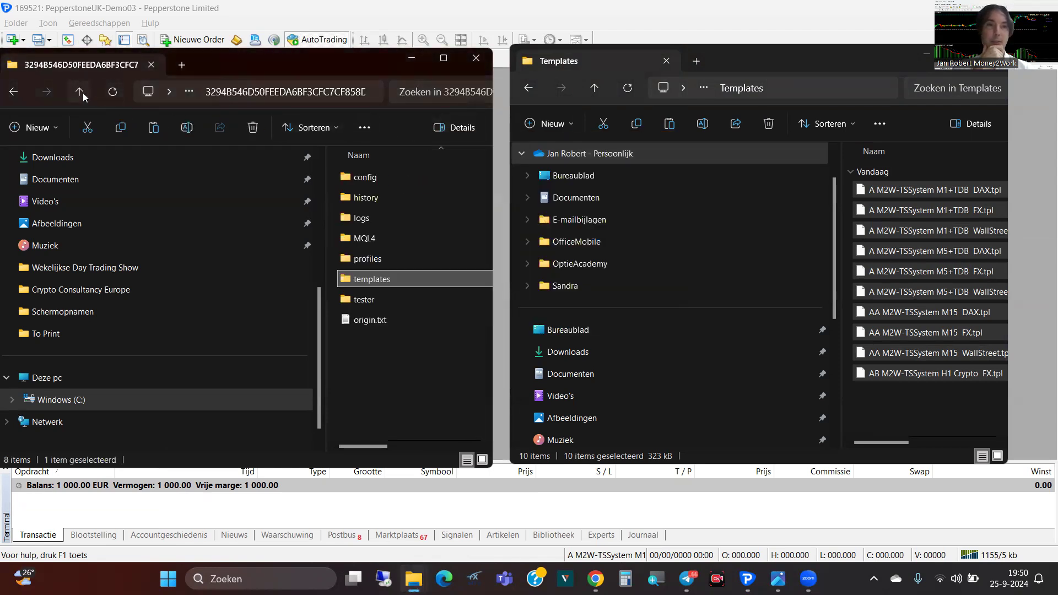
click(596, 87)
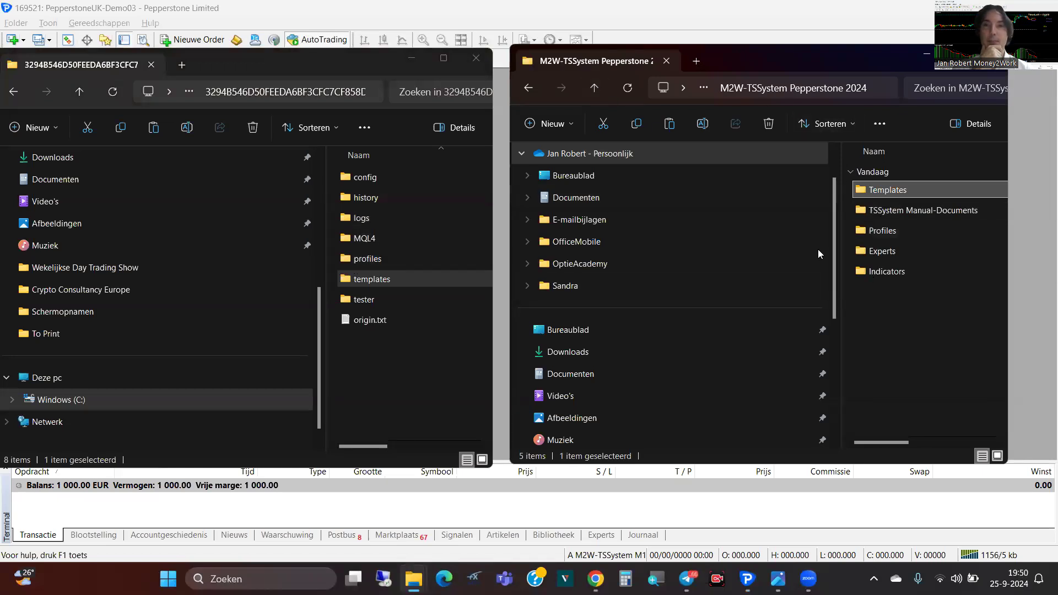
double_click(862, 231)
key(ctrl+a)
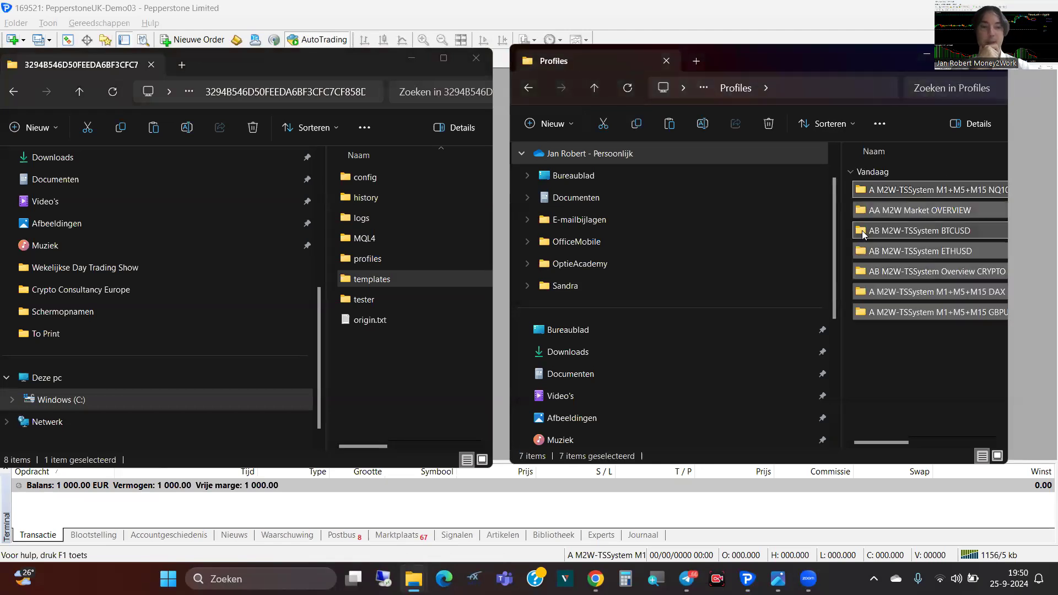
double_click(365, 261)
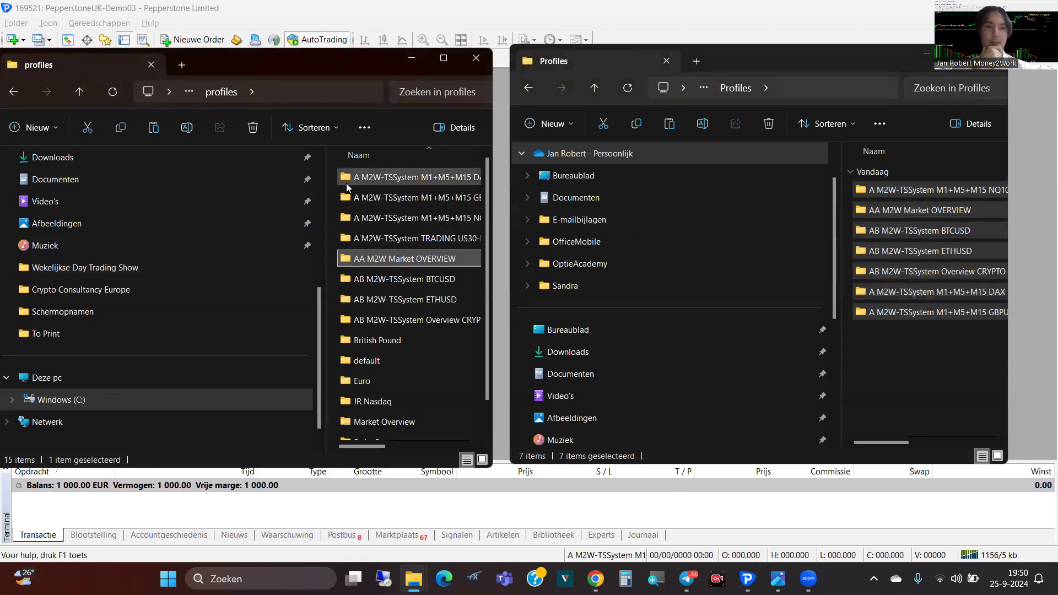
key(ctrl+v)
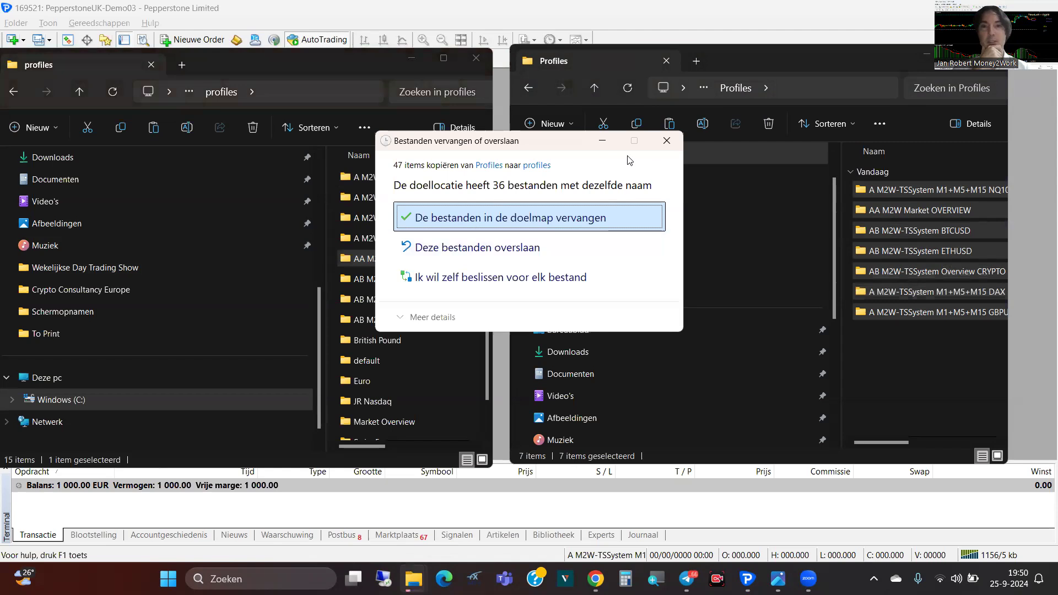
click(668, 146)
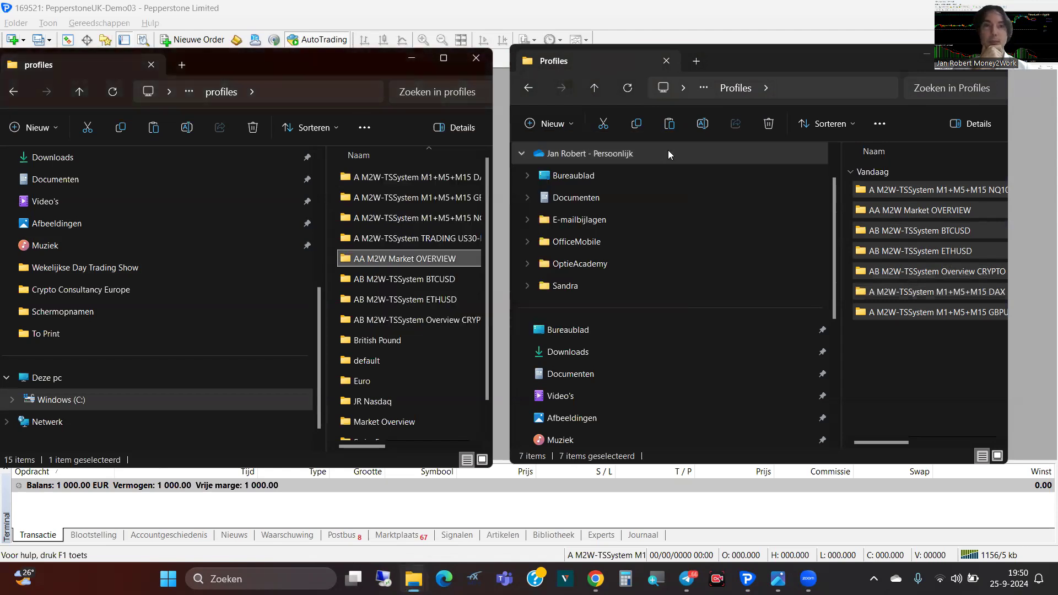
Select #TDB.ex4 in the extracted Experts folder and open the data folder's MQL4 Experts folder beside it
click(78, 96)
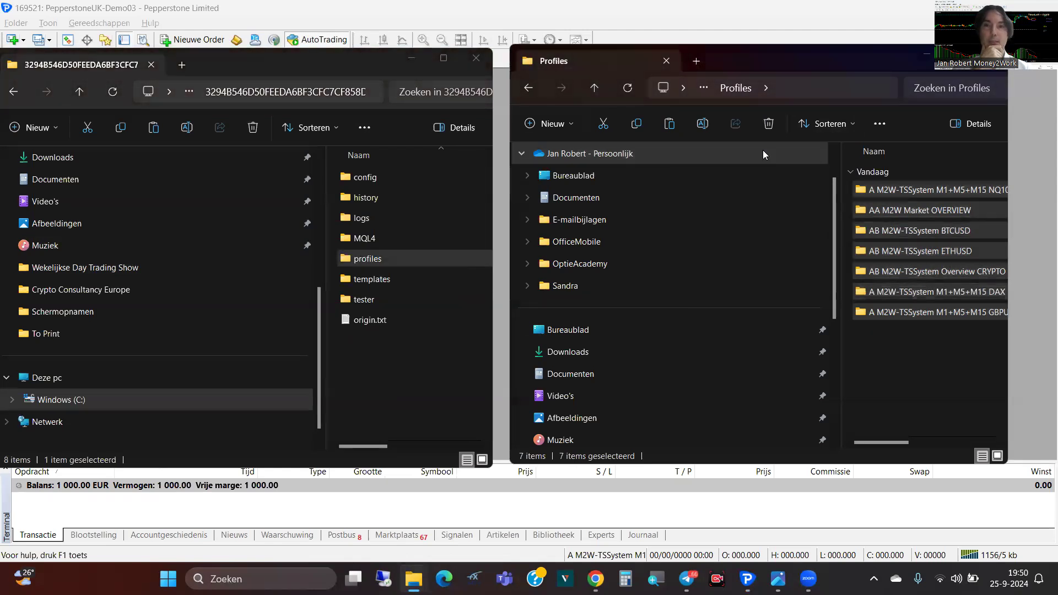
key(alt+Up)
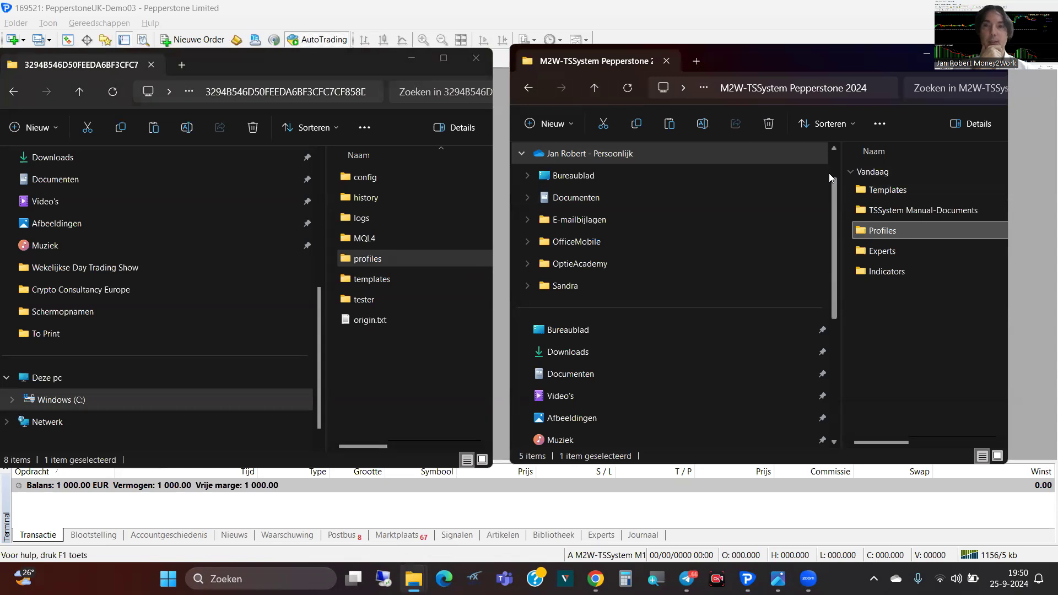
click(872, 253)
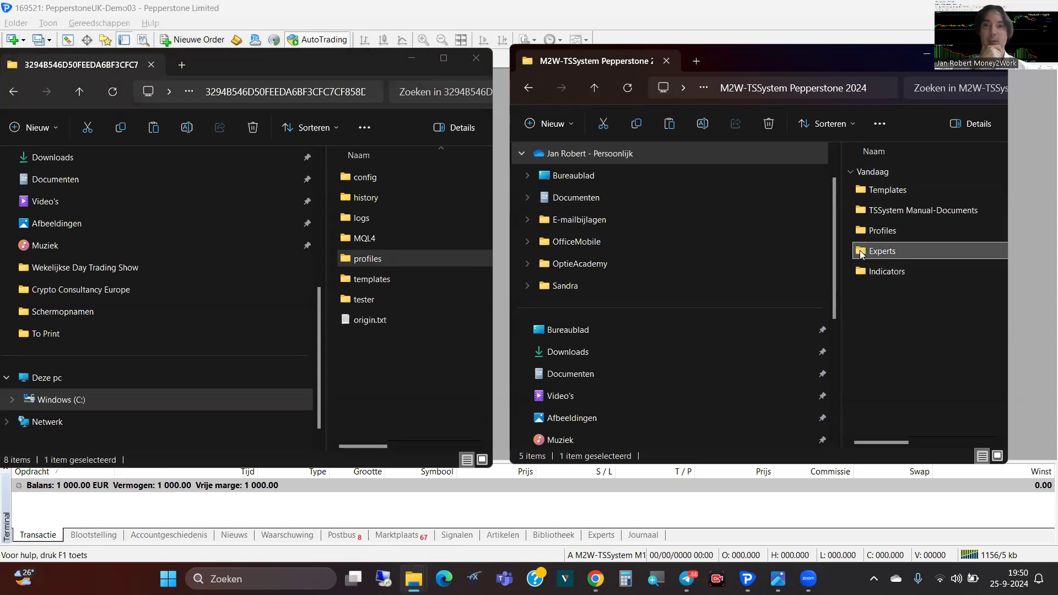
double_click(862, 253)
click(874, 193)
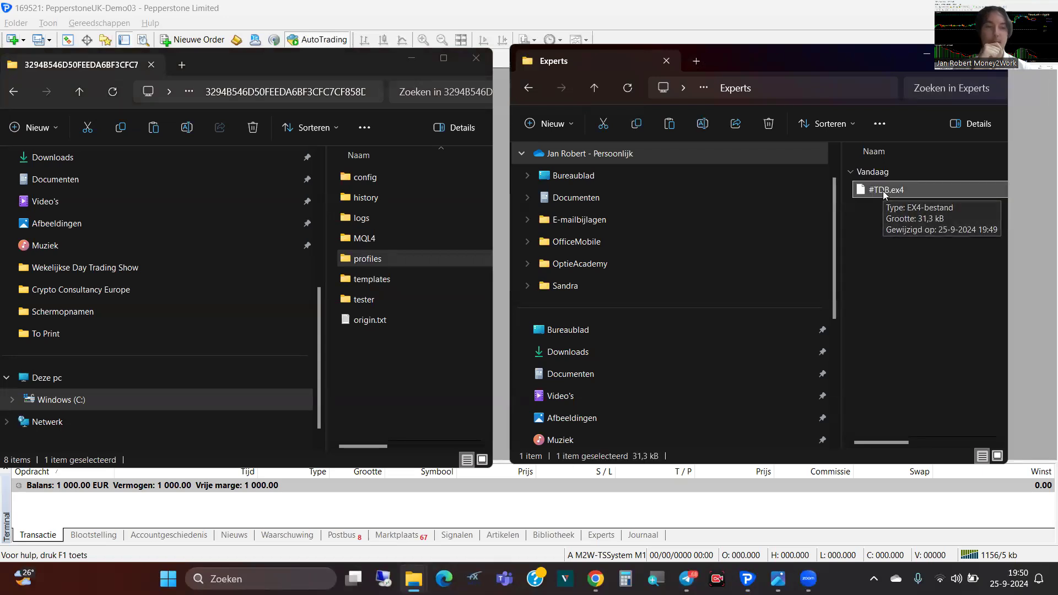
double_click(356, 241)
click(349, 182)
double_click(347, 179)
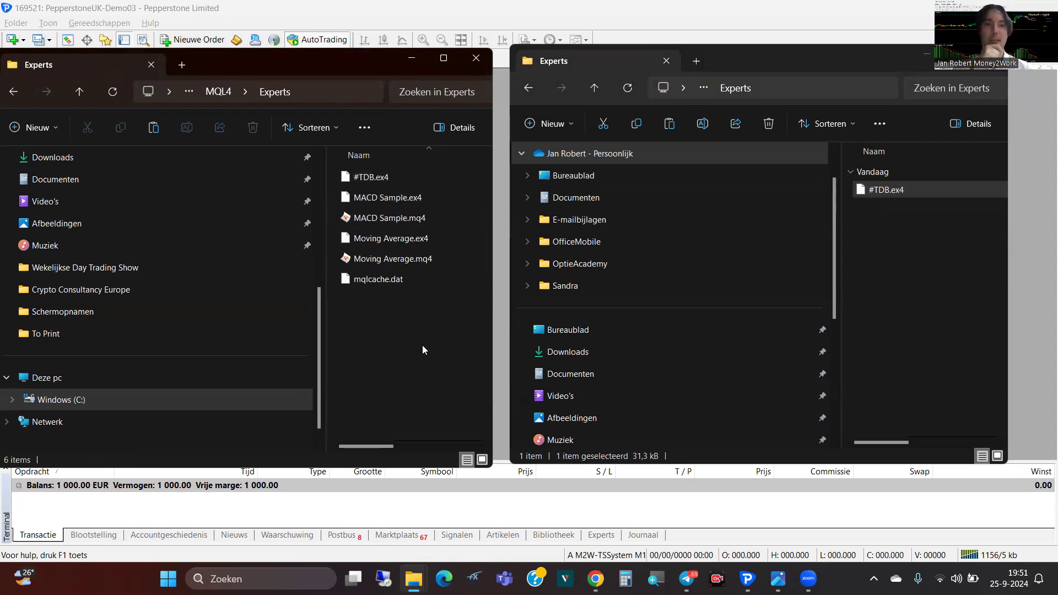
Select all files in the extracted Indicators folder and open the data folder's MQL4 Indicators folder
click(595, 89)
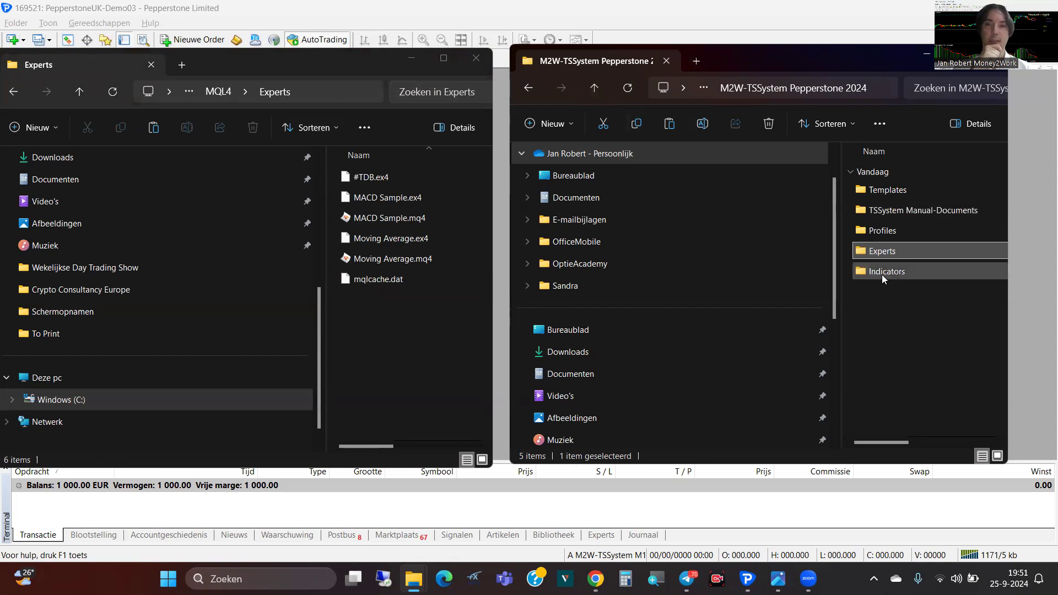
click(81, 90)
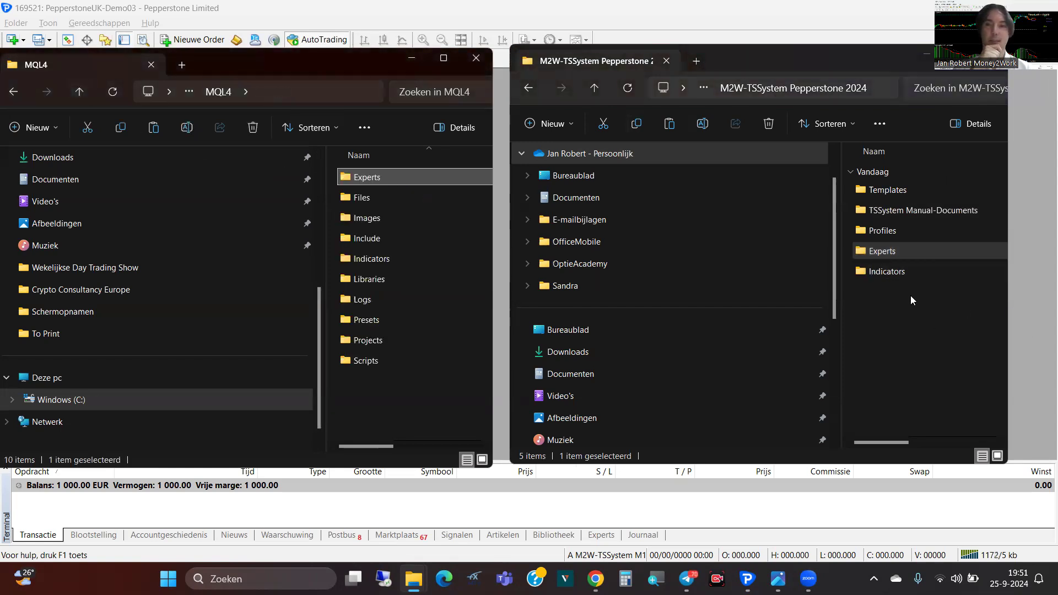
click(883, 272)
double_click(883, 272)
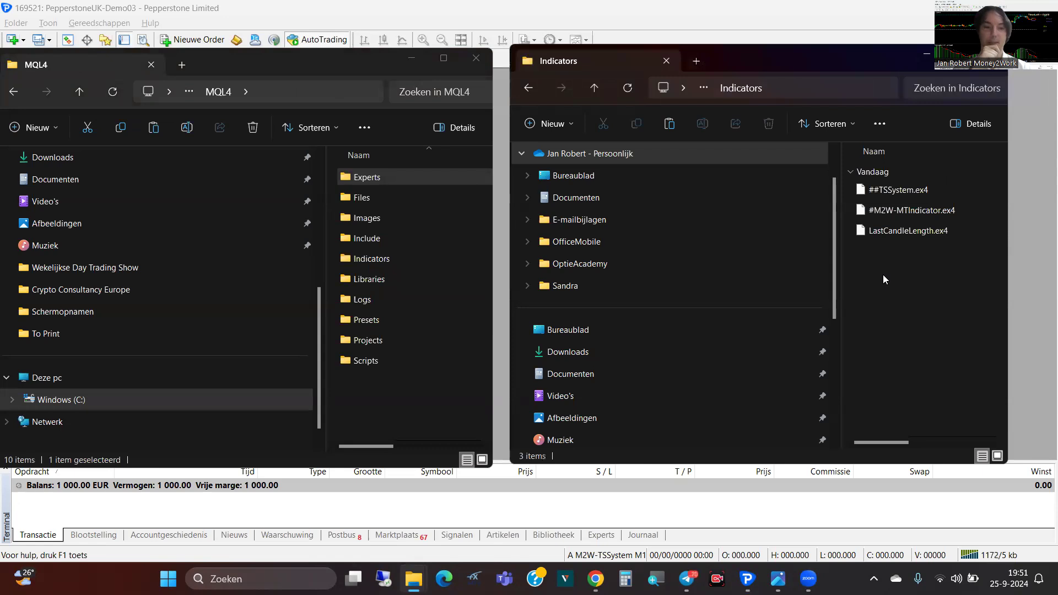
key(ctrl+a)
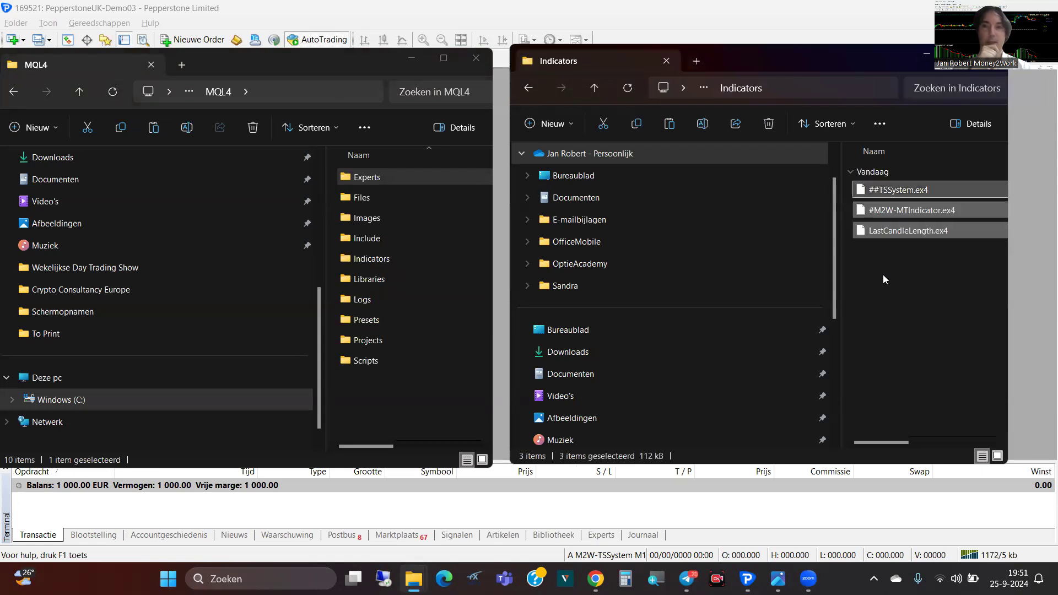
double_click(364, 260)
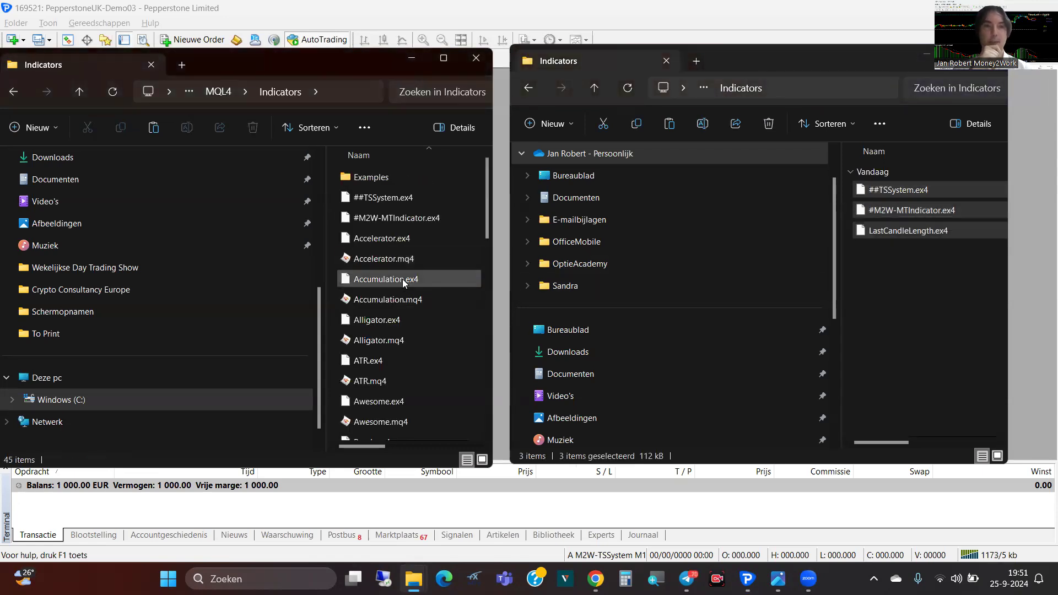
Put both folder windows away and set the maximum bars in history to 5000 in the terminal's chart options
click(478, 61)
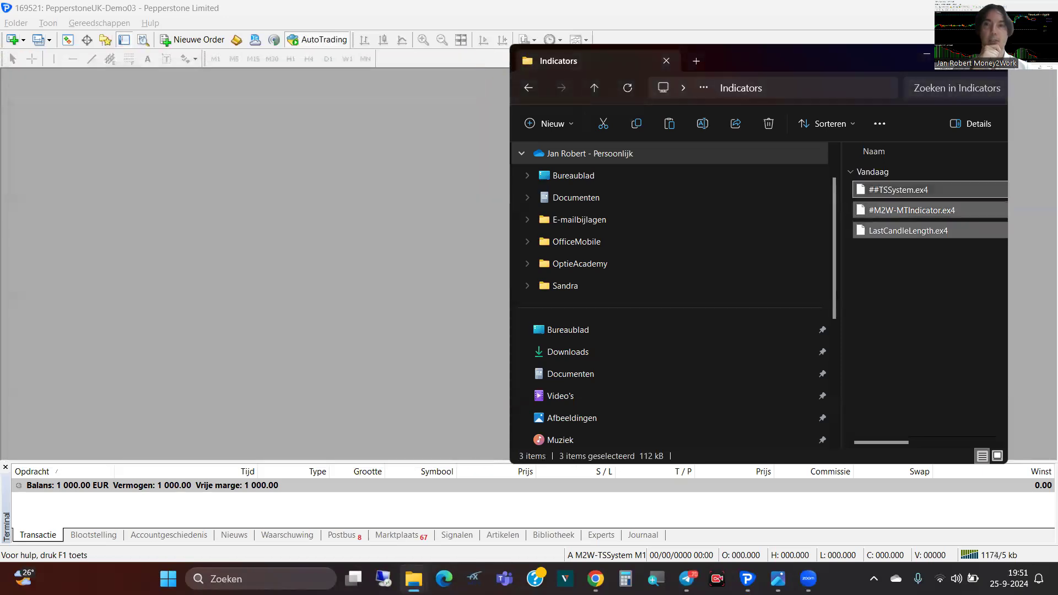
click(927, 53)
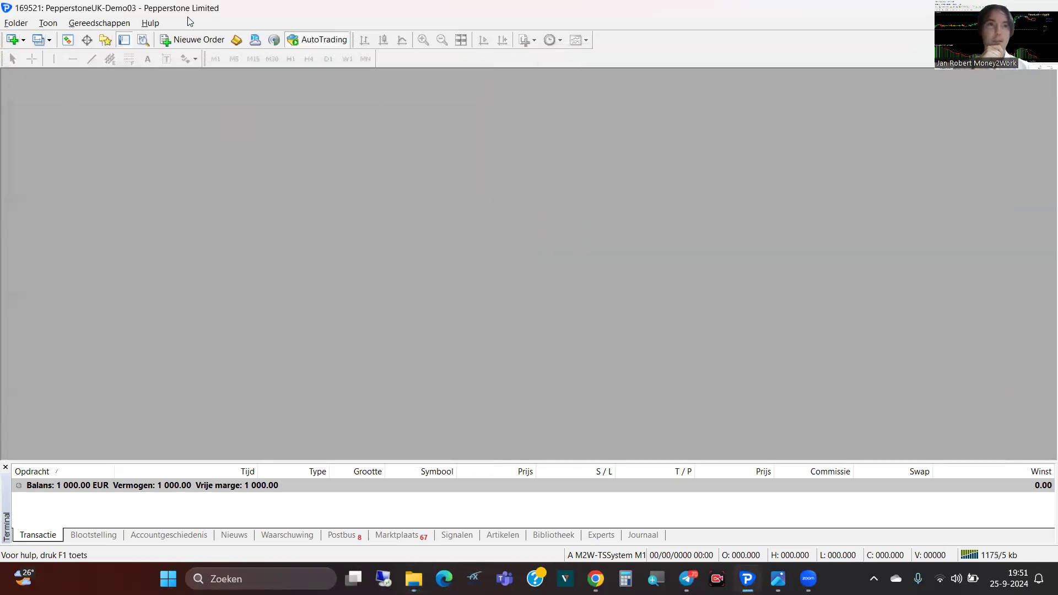
click(100, 22)
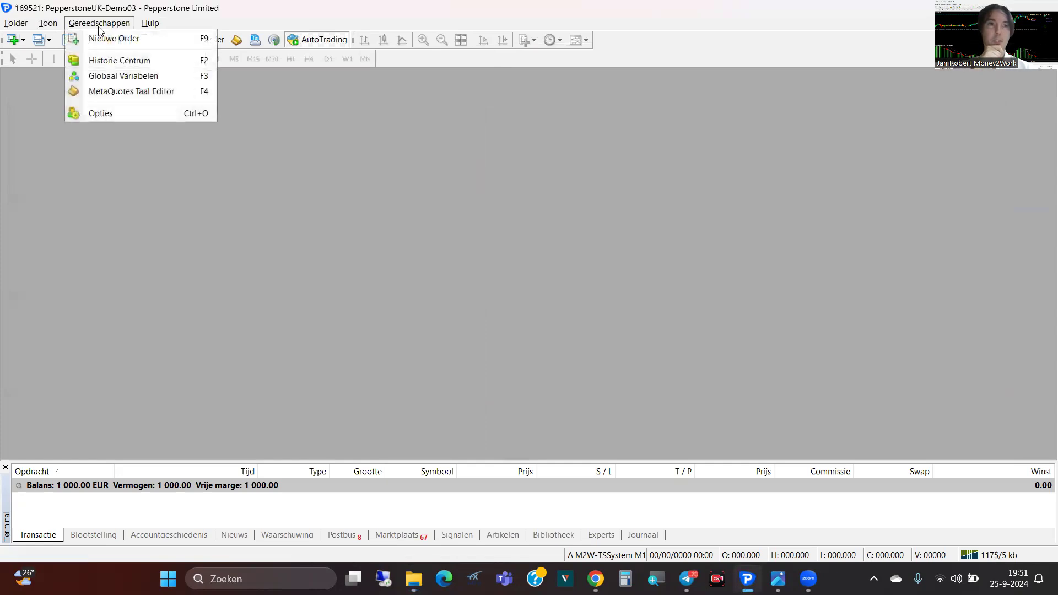
click(120, 113)
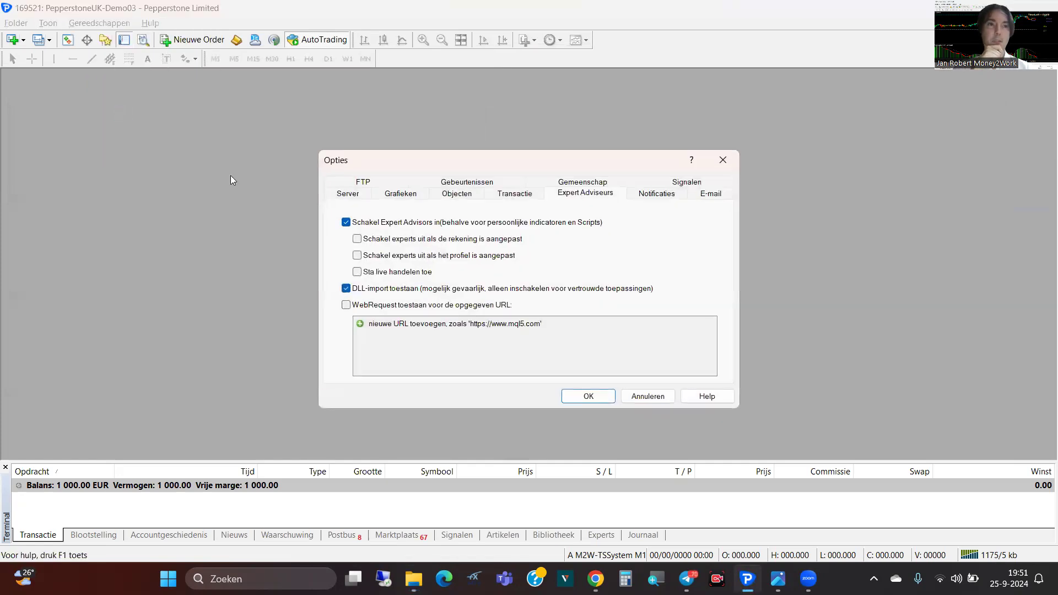
click(401, 193)
click(498, 342)
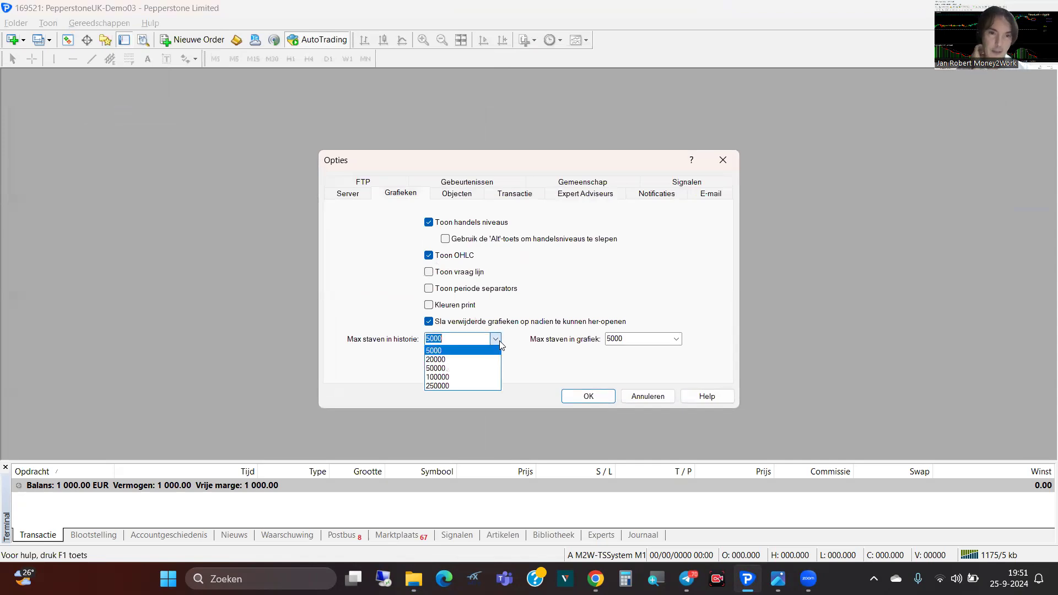
click(440, 348)
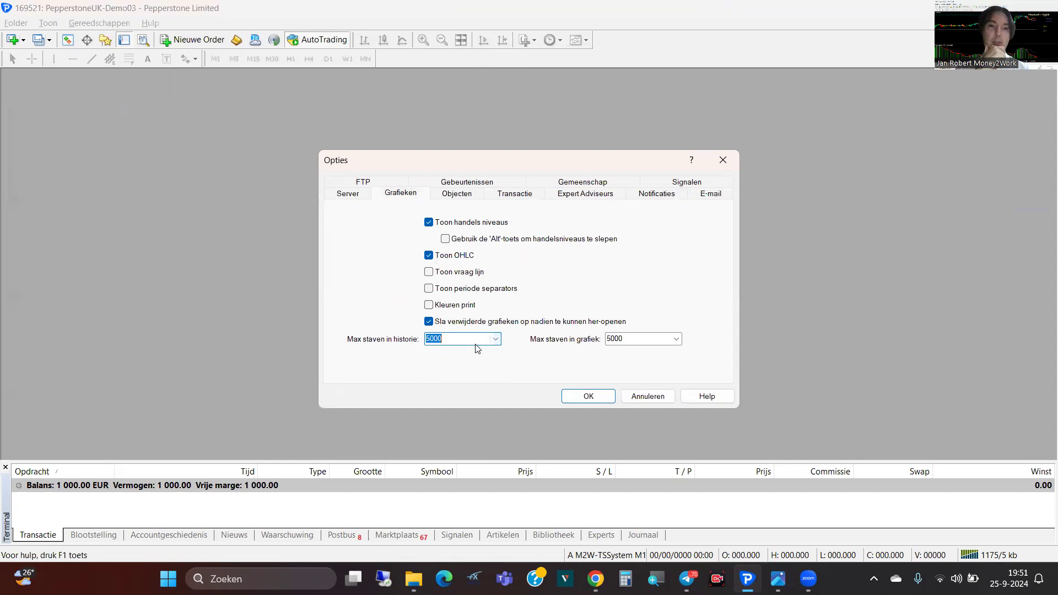
Enable one-click trading in the trade options and accept its terms and conditions
click(519, 196)
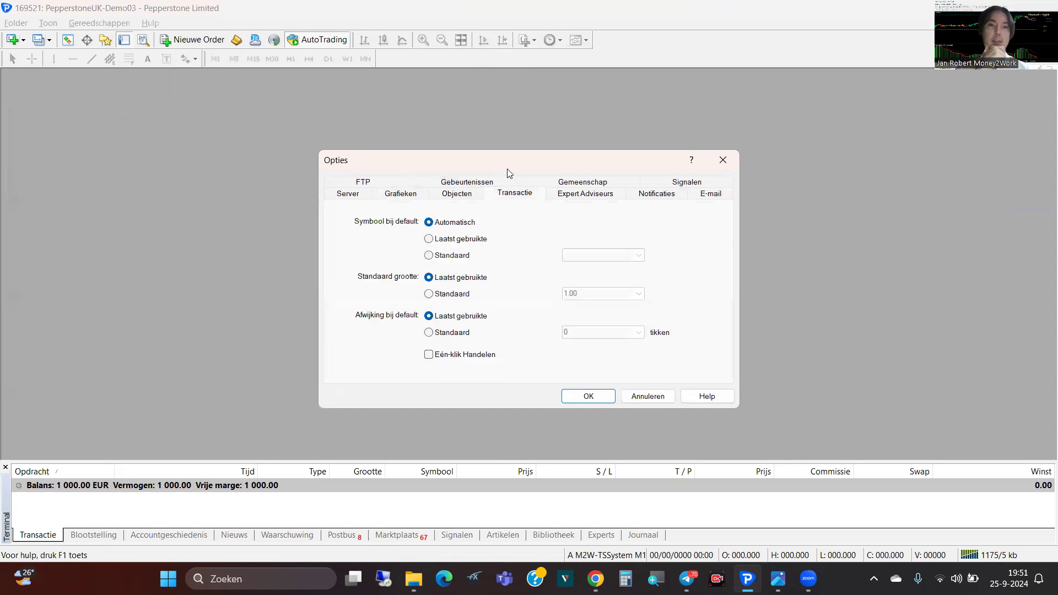
click(429, 355)
click(386, 376)
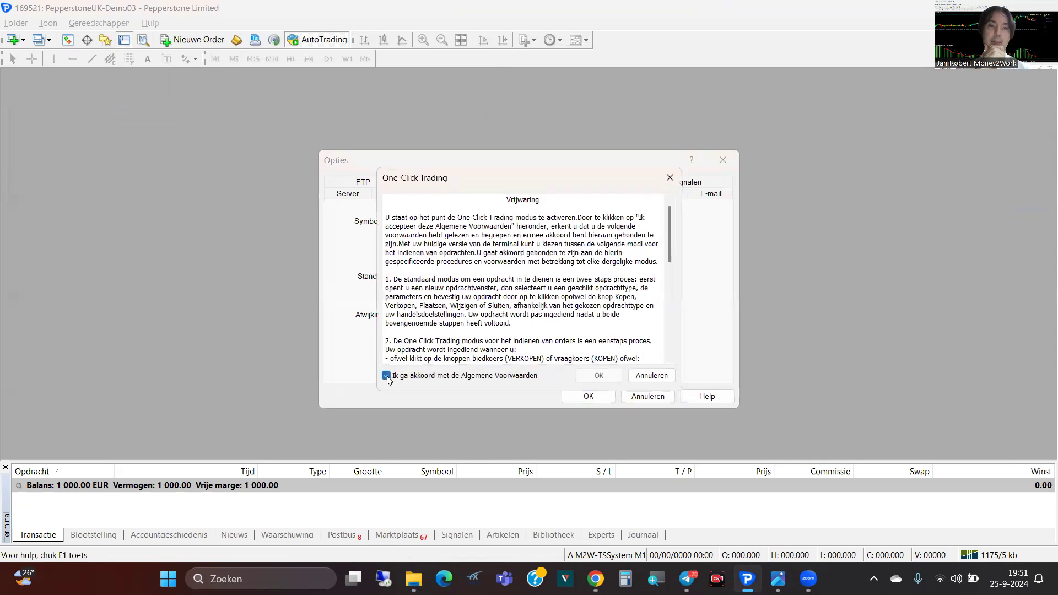
click(596, 376)
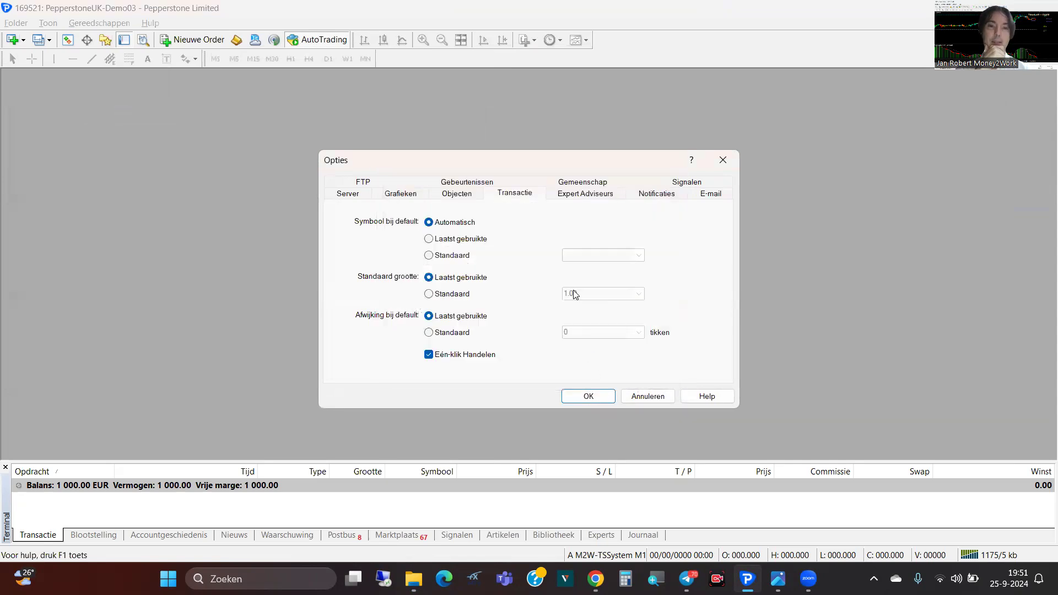
Enable Expert Advisors and DLL imports, leave experts enabled on account and profile changes, keep live trading off, and save the options
click(576, 196)
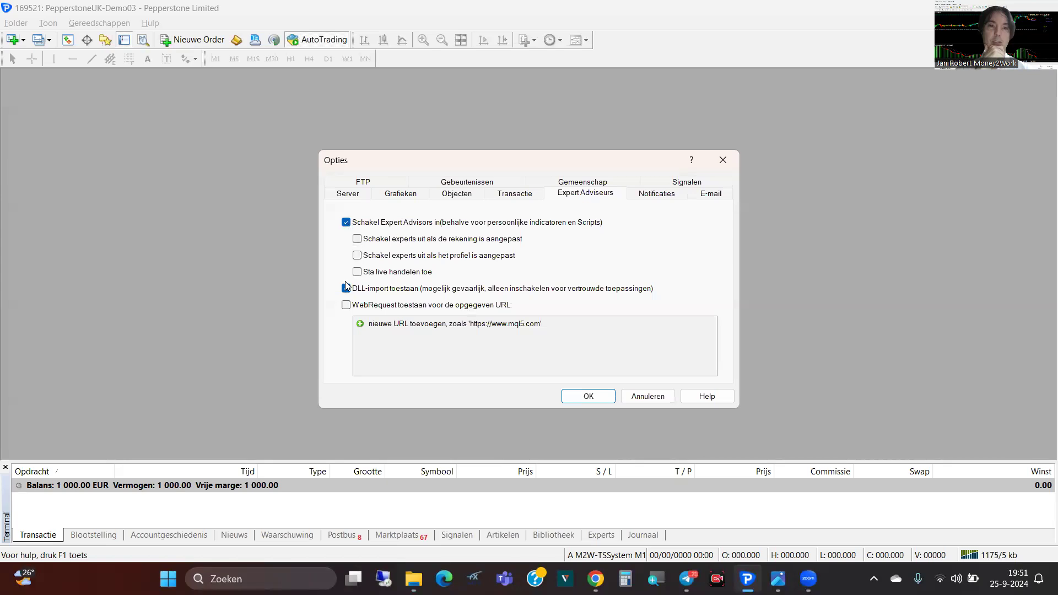
click(348, 224)
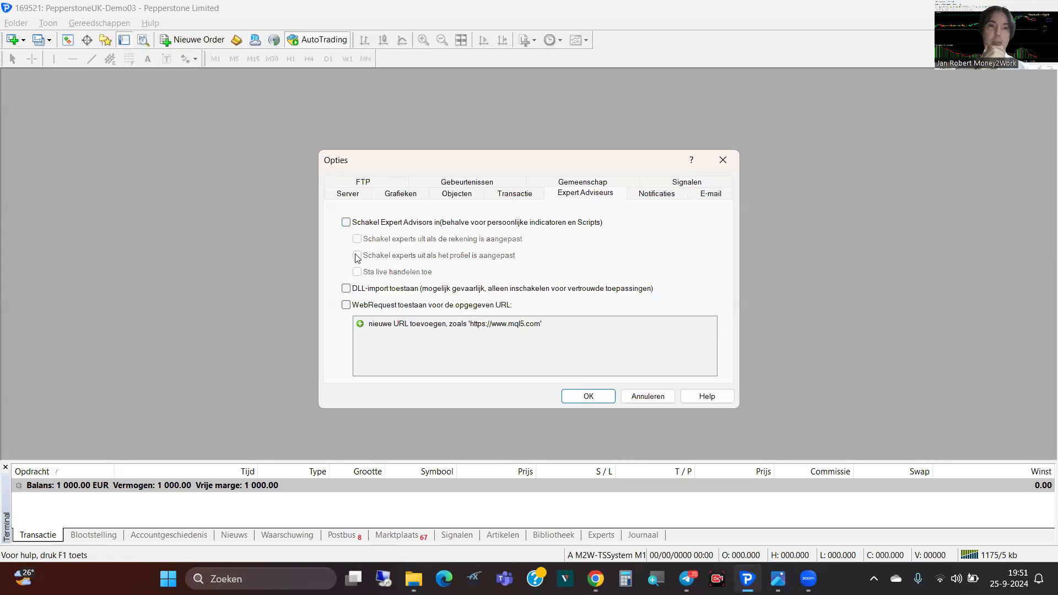
key(space)
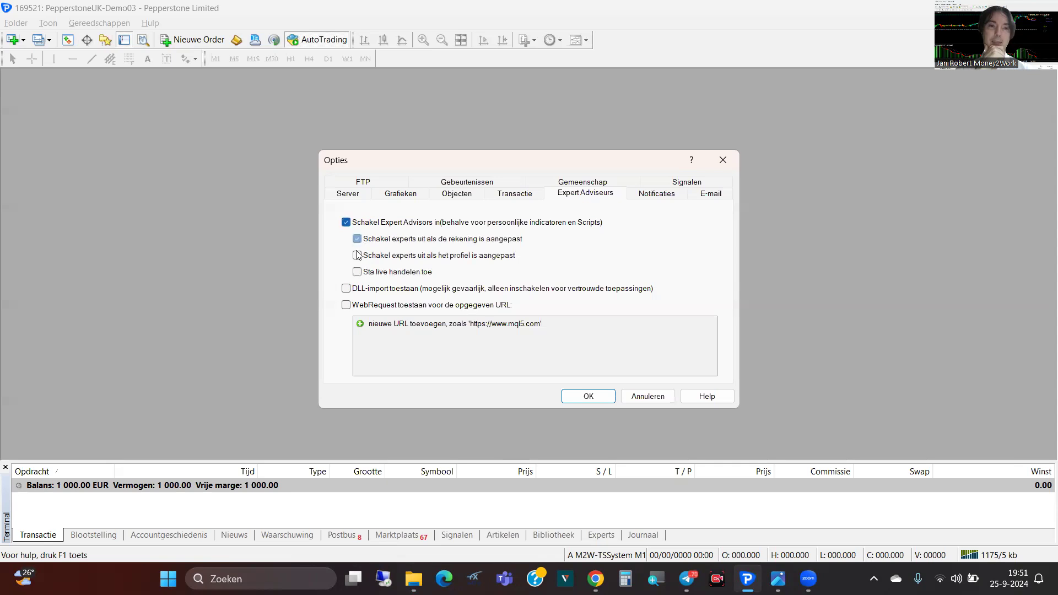
click(346, 223)
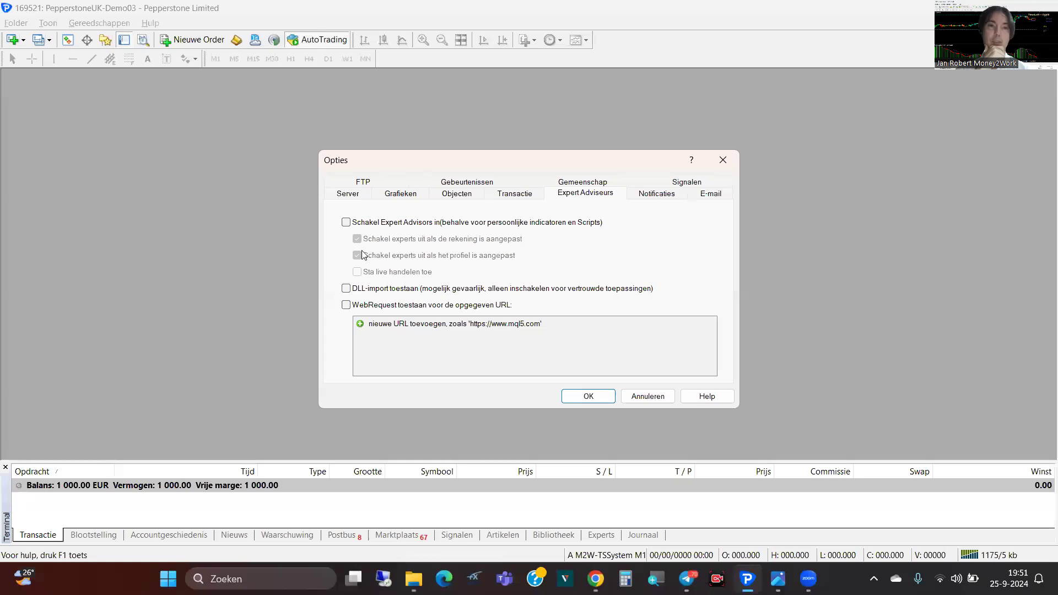
click(345, 222)
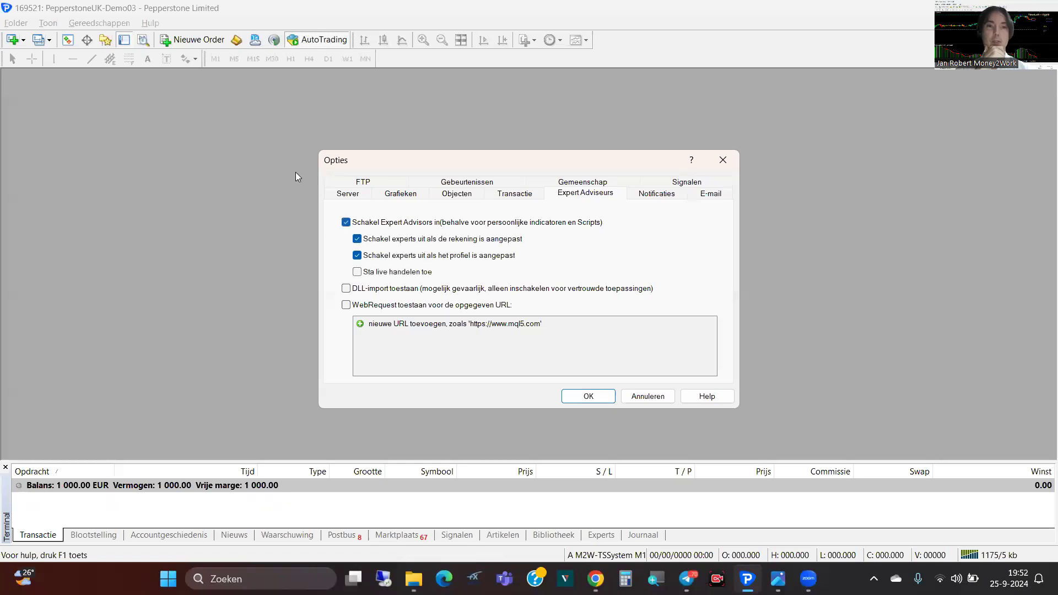
click(357, 240)
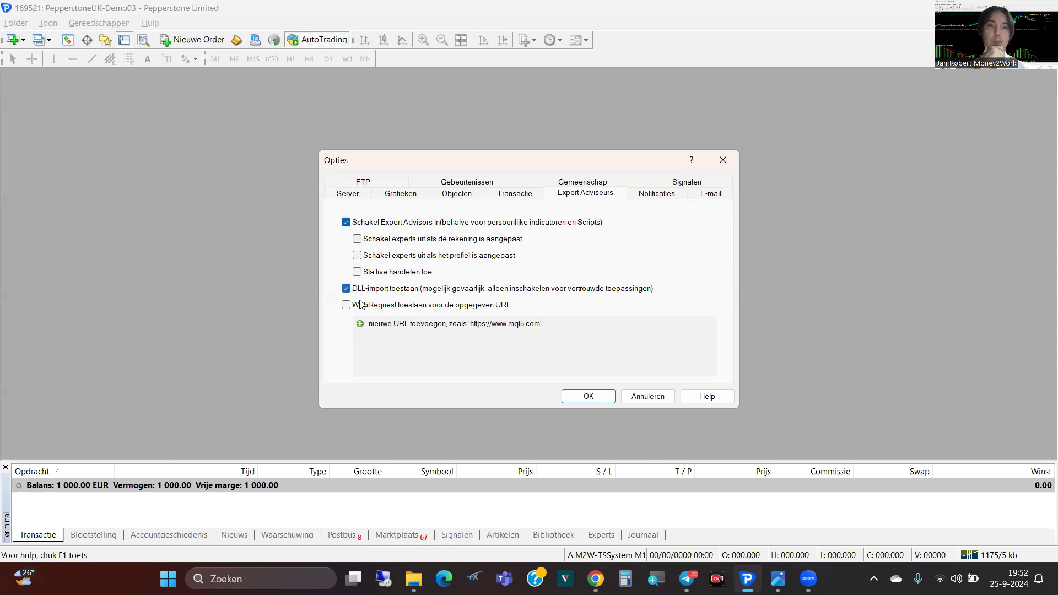
click(597, 400)
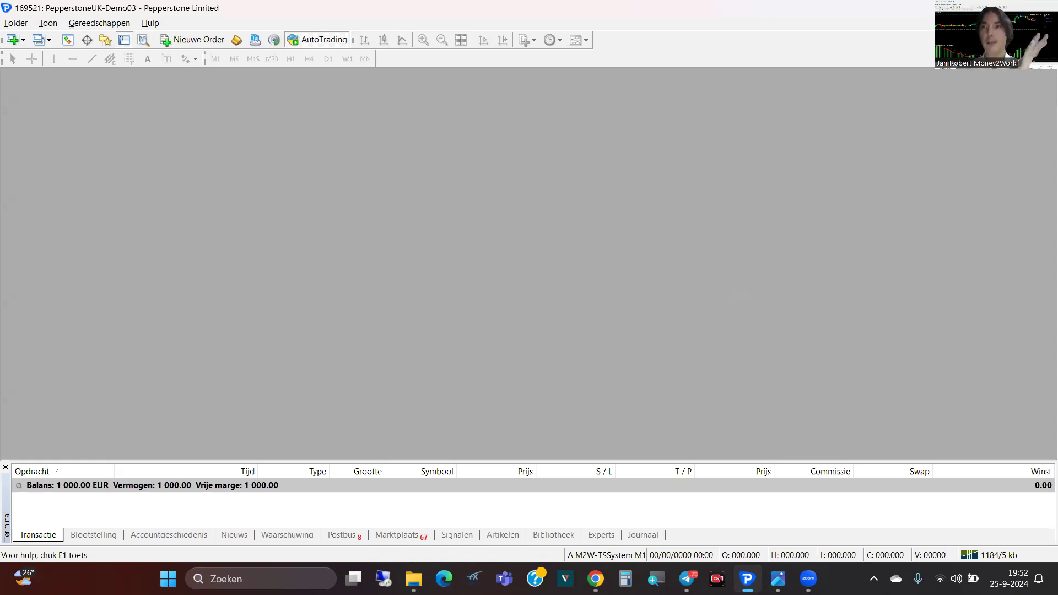
Close the terminal and start Pepperstone MetaTrader 4 again
key(alt+Tab)
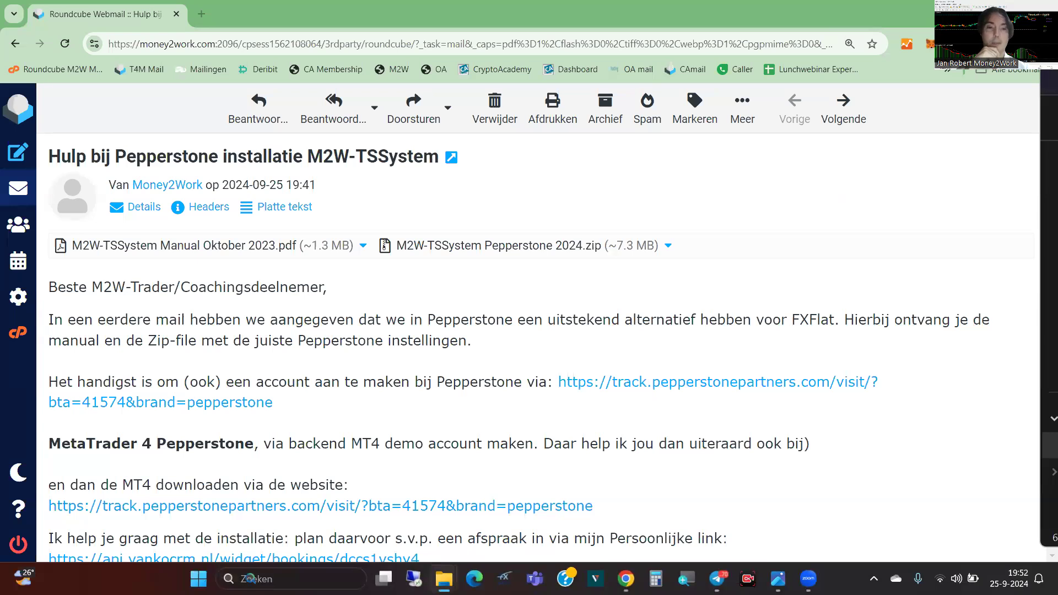
key(super)
text(pepper)
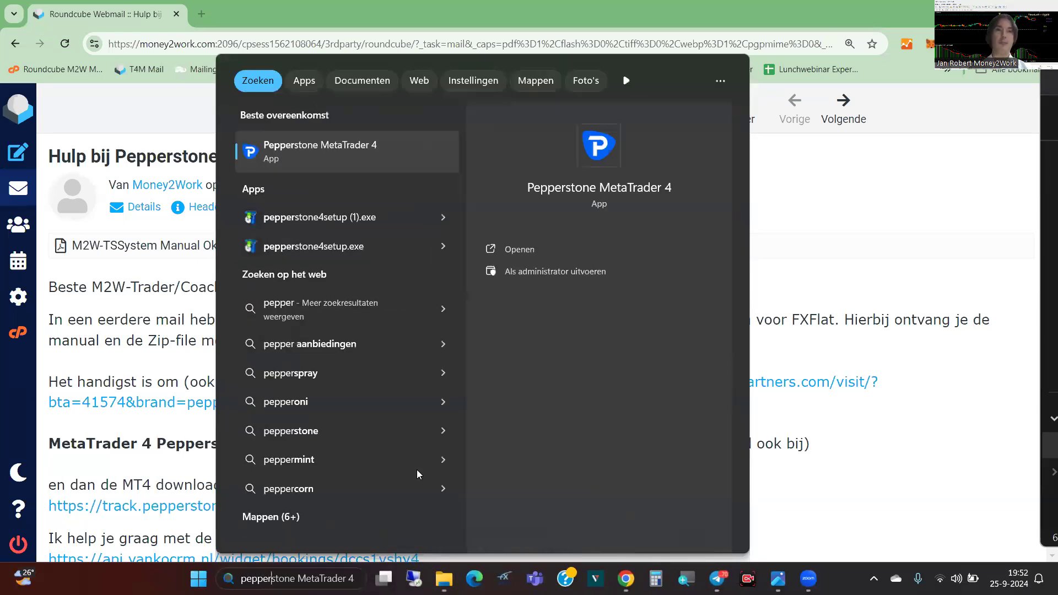
click(328, 152)
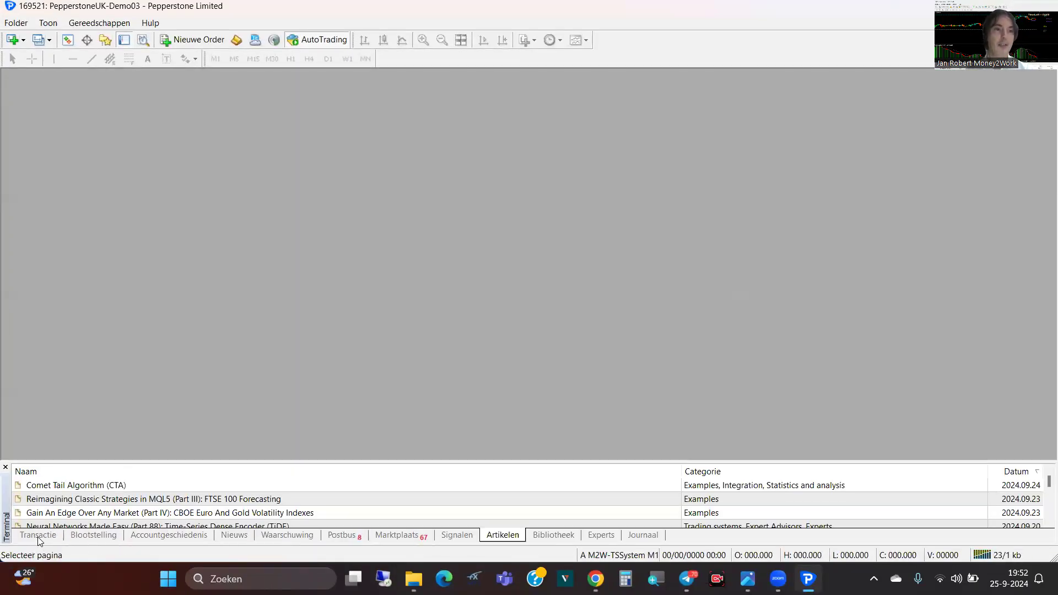
Show the trade overview in the terminal pane, and review the Expert Advisor options before closing them without changes
click(38, 535)
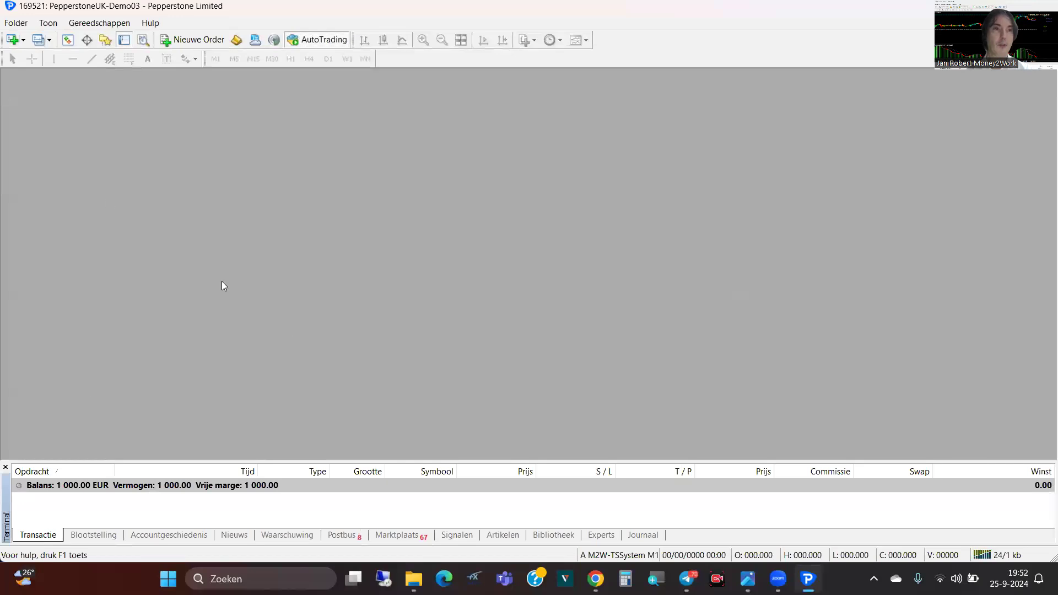
click(99, 23)
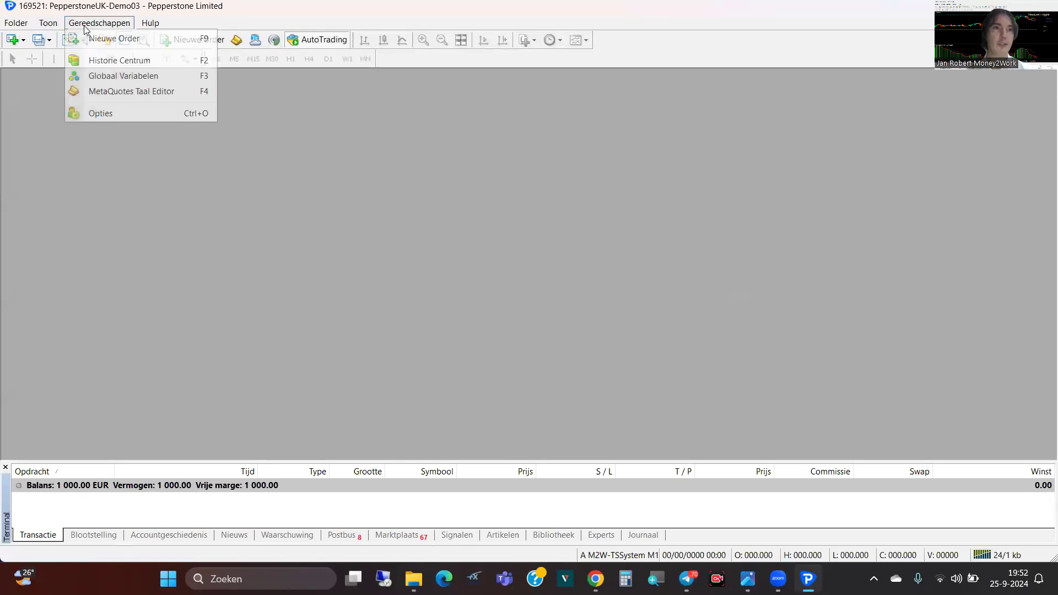
click(122, 113)
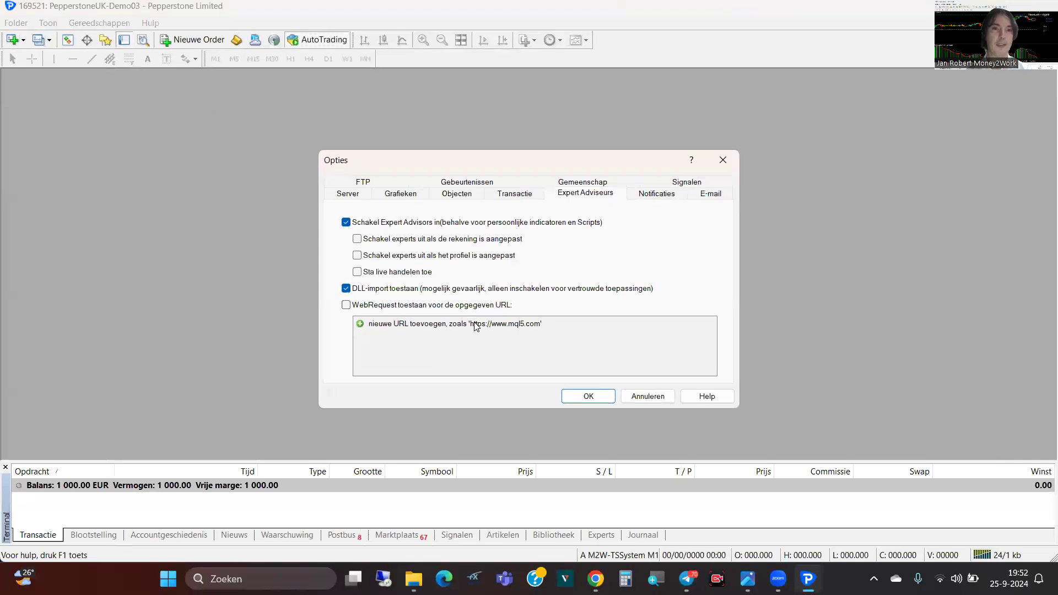
click(650, 397)
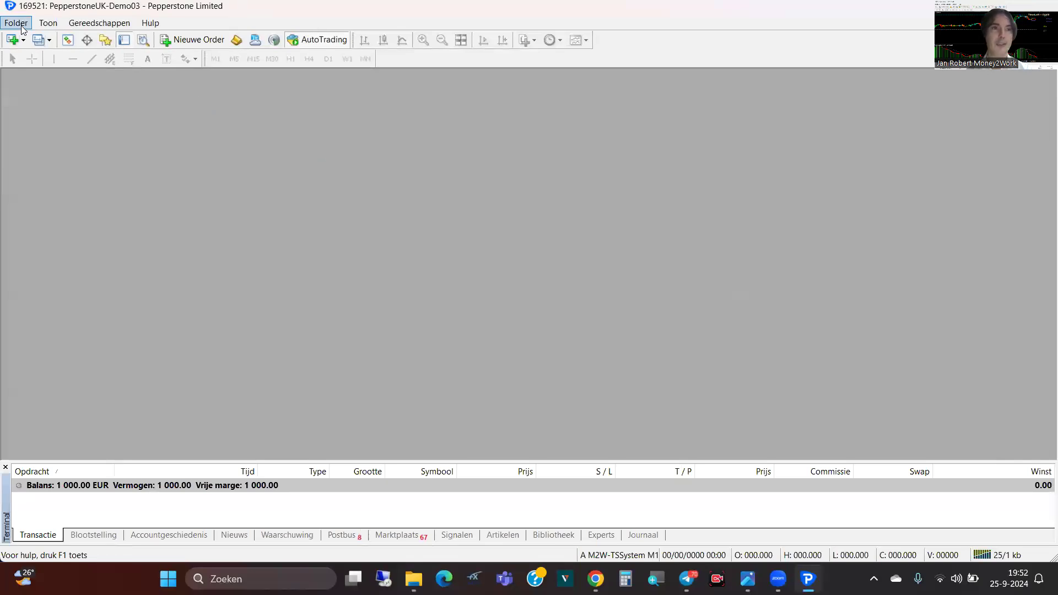
Load the A M2W-TSSystem M1+M5+M15 DAX chart profile and dismiss its alert
click(50, 41)
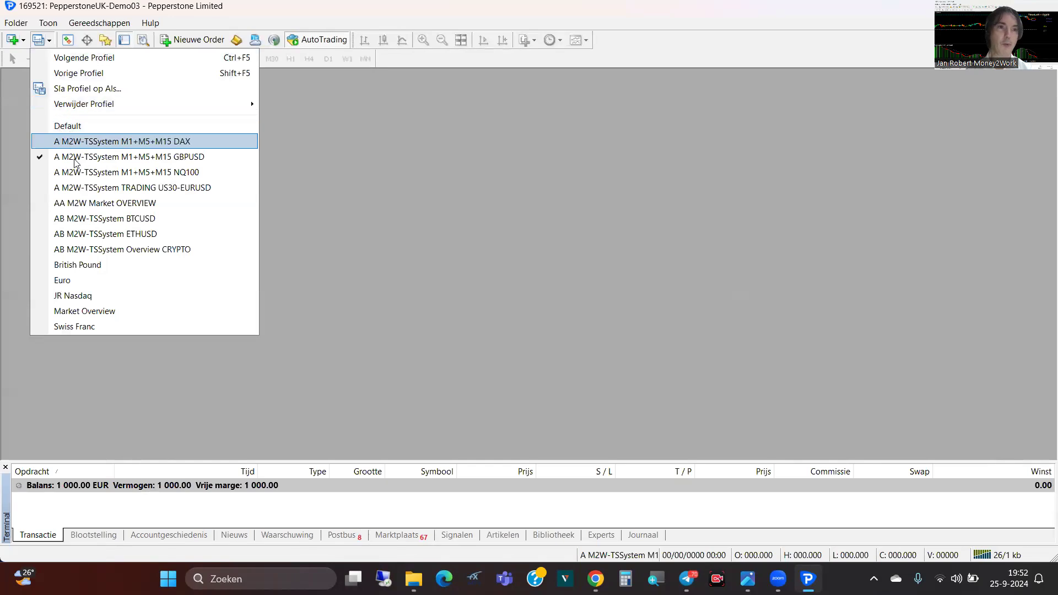
click(68, 141)
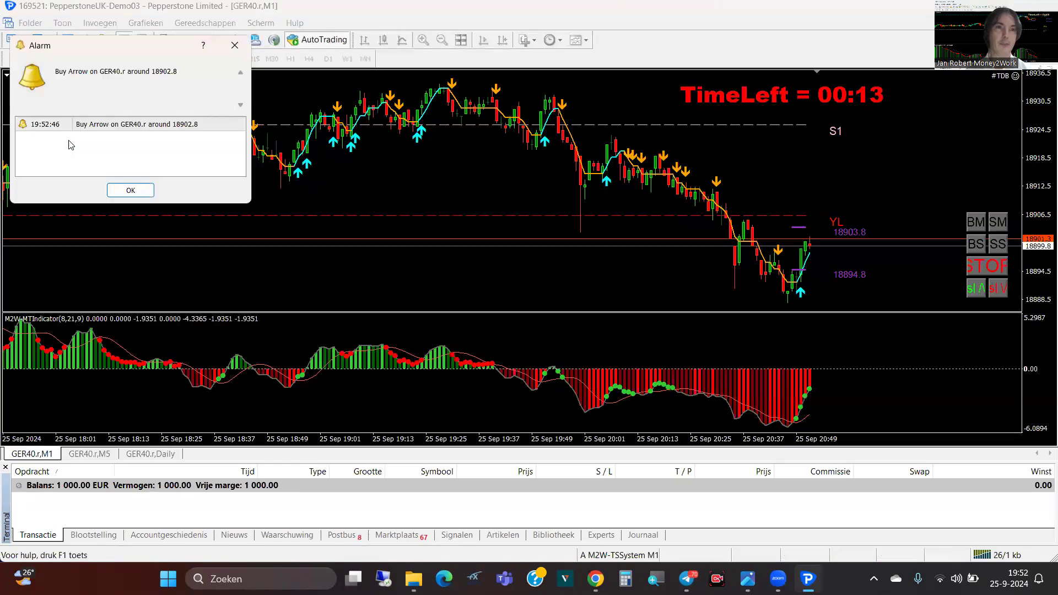
click(130, 191)
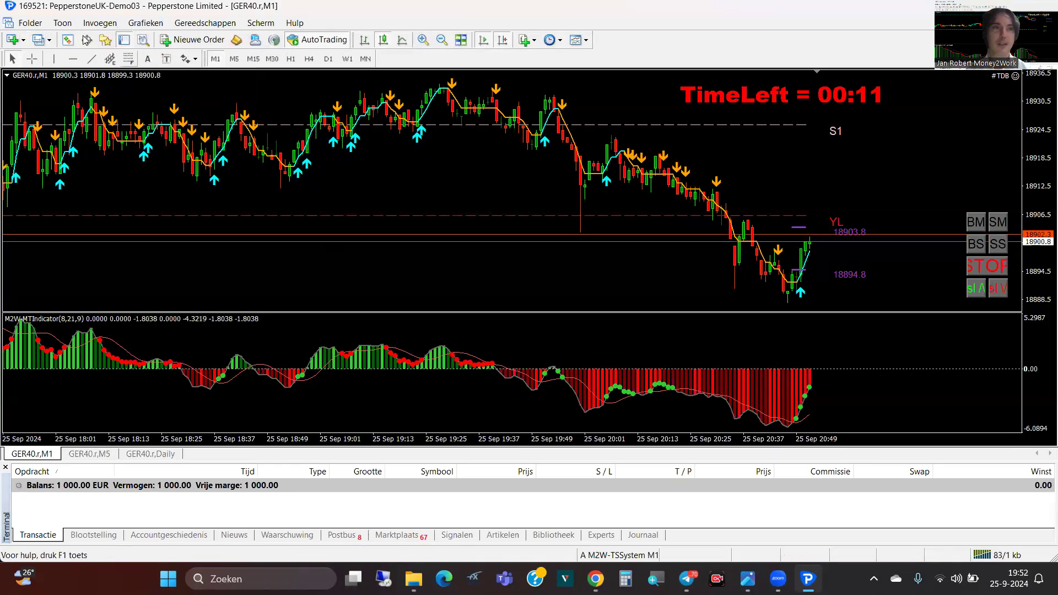
Switch the charts to the A M2W-TSSystem M1+M5+M15 NQ100 profile
click(22, 27)
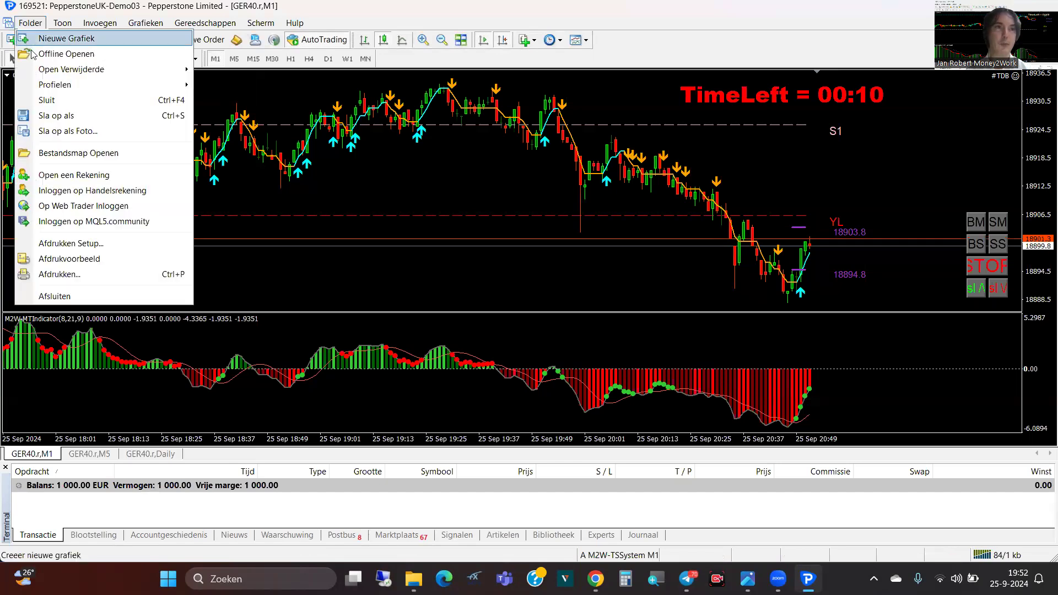
mouse_move(56, 84)
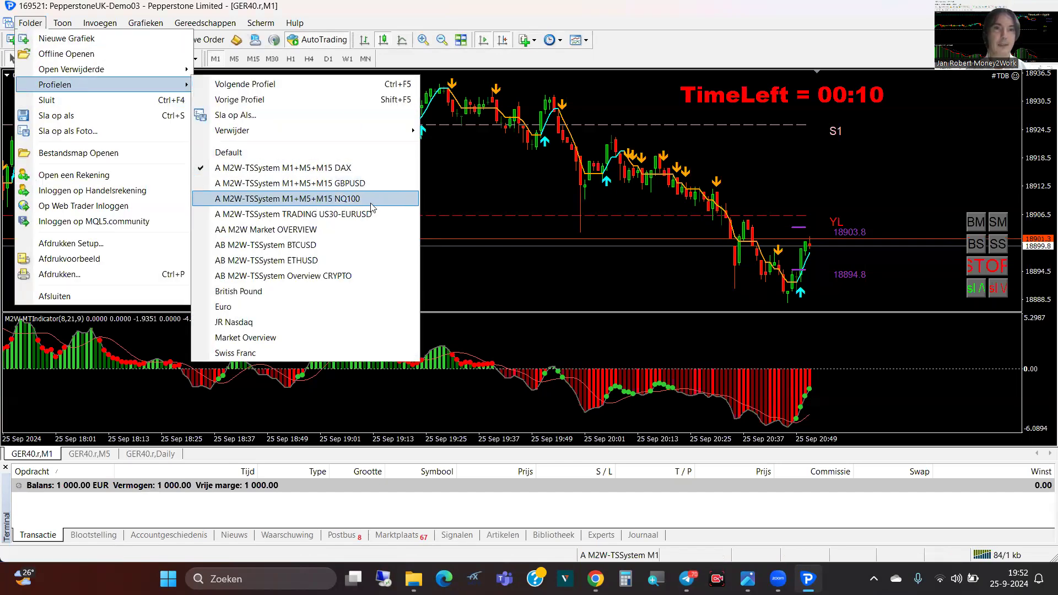
click(338, 200)
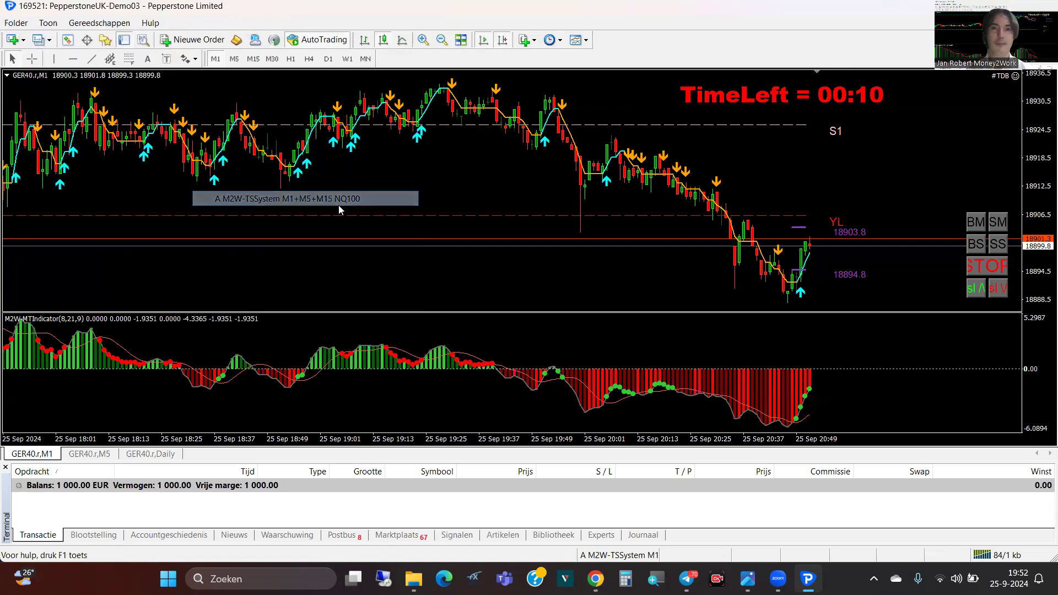